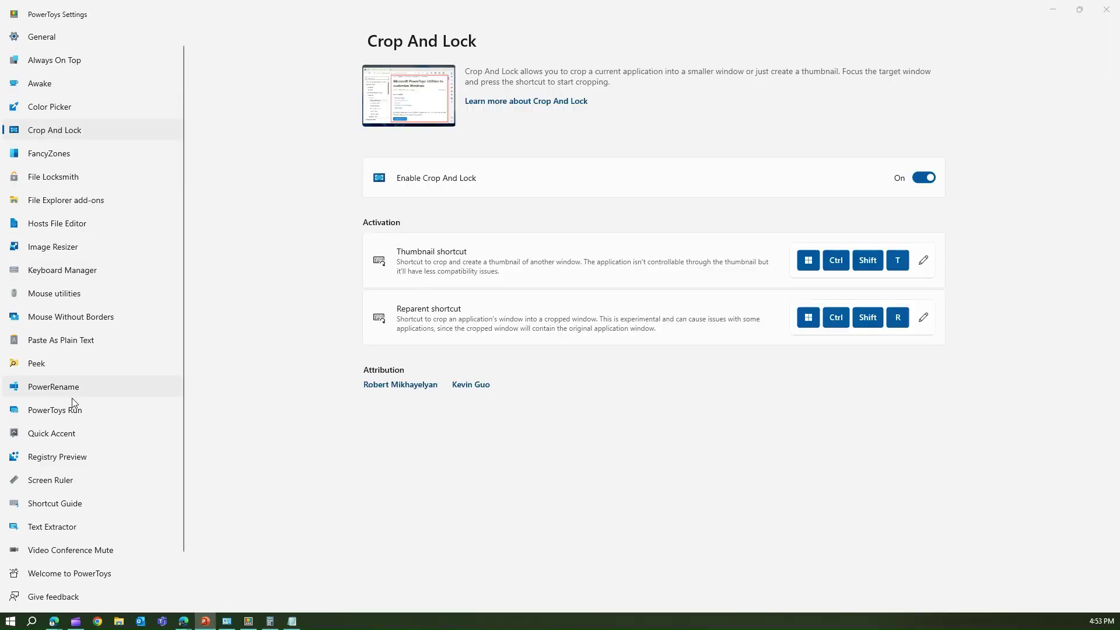
Open the PowerToys Run settings page and scroll its plugin list from Calculator down to Window Walker.
{"action": "left_click", "coordinate": [89, 416]}
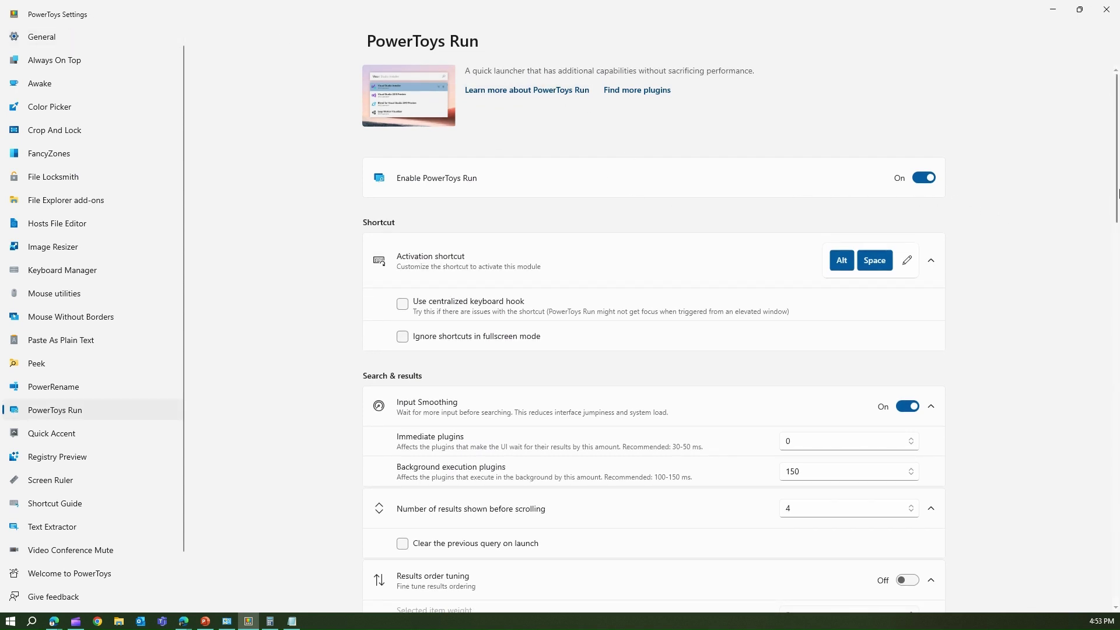
{"action": "left_click_drag", "start_coordinate": [1118, 182], "coordinate": [1117, 444]}
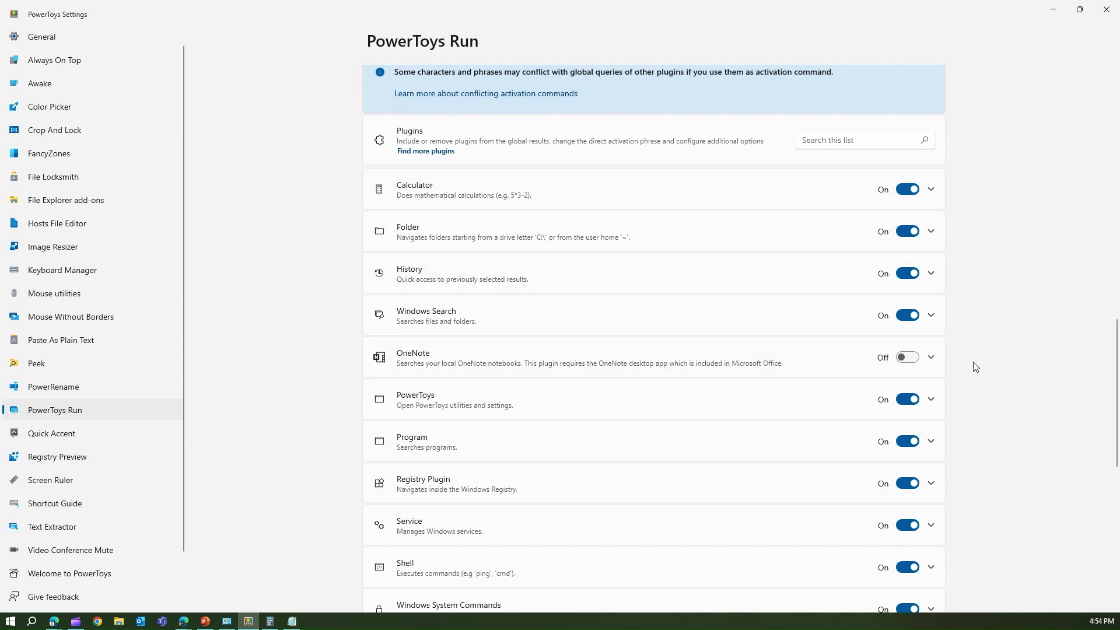
{"action": "left_click_drag", "start_coordinate": [1116, 347], "coordinate": [1117, 493]}
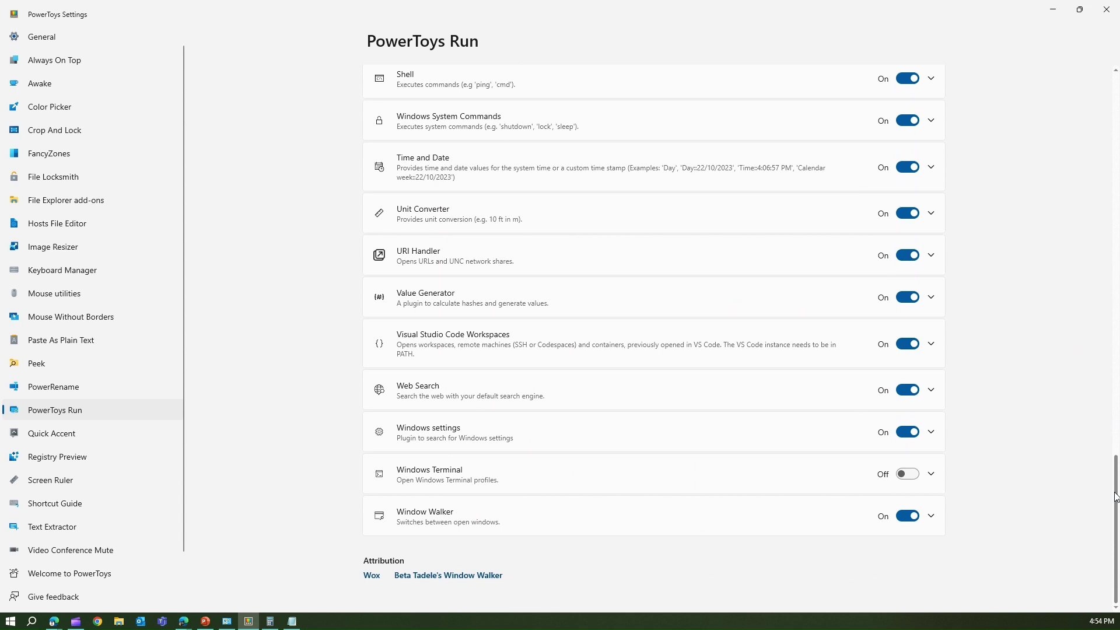
Minimize the PowerToys Settings window.
{"action": "key", "text": "alt+space"}
{"action": "key", "text": "super+d"}
{"action": "key", "text": "super+d"}
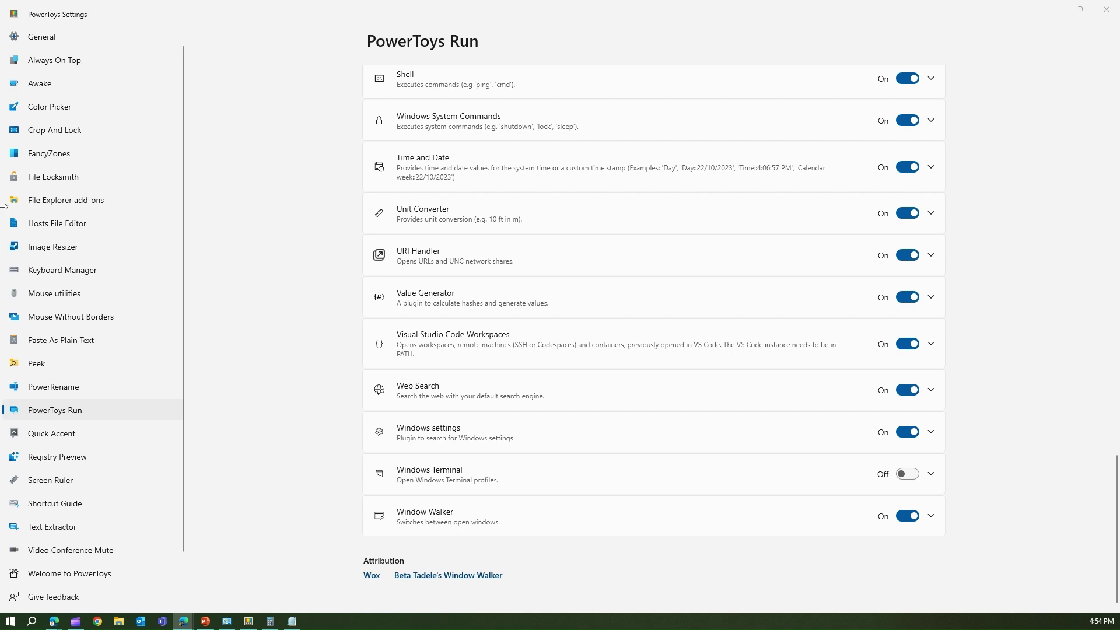
{"action": "left_click", "coordinate": [1055, 11]}
Open a new Edge tab and bring up an empty PowerToys Run box over it.
{"action": "left_click", "coordinate": [229, 9]}
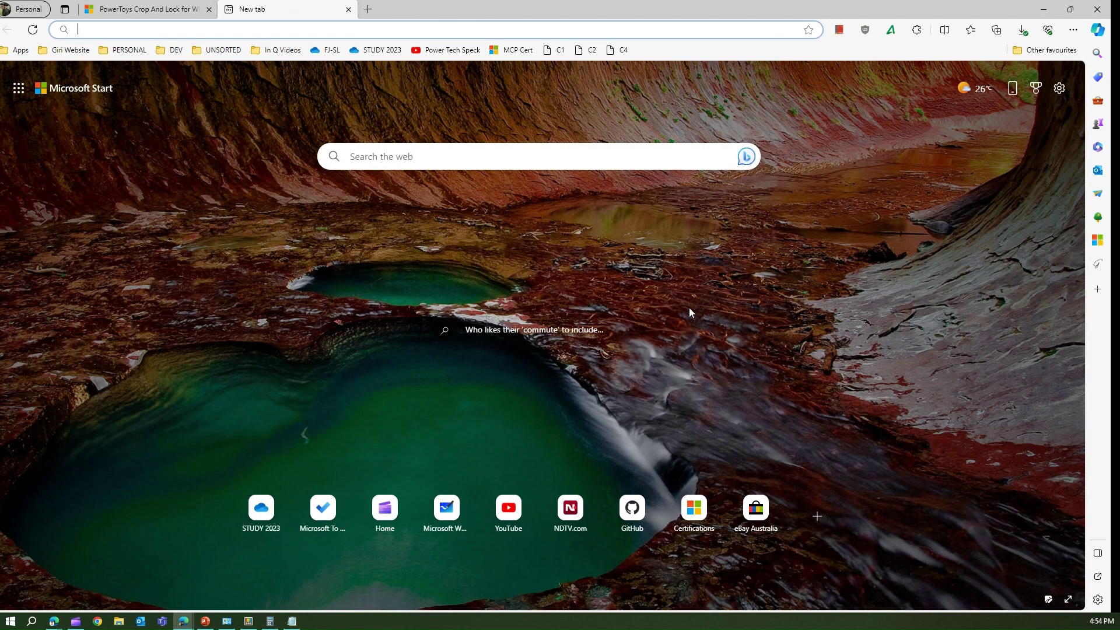
{"action": "left_click", "coordinate": [722, 285]}
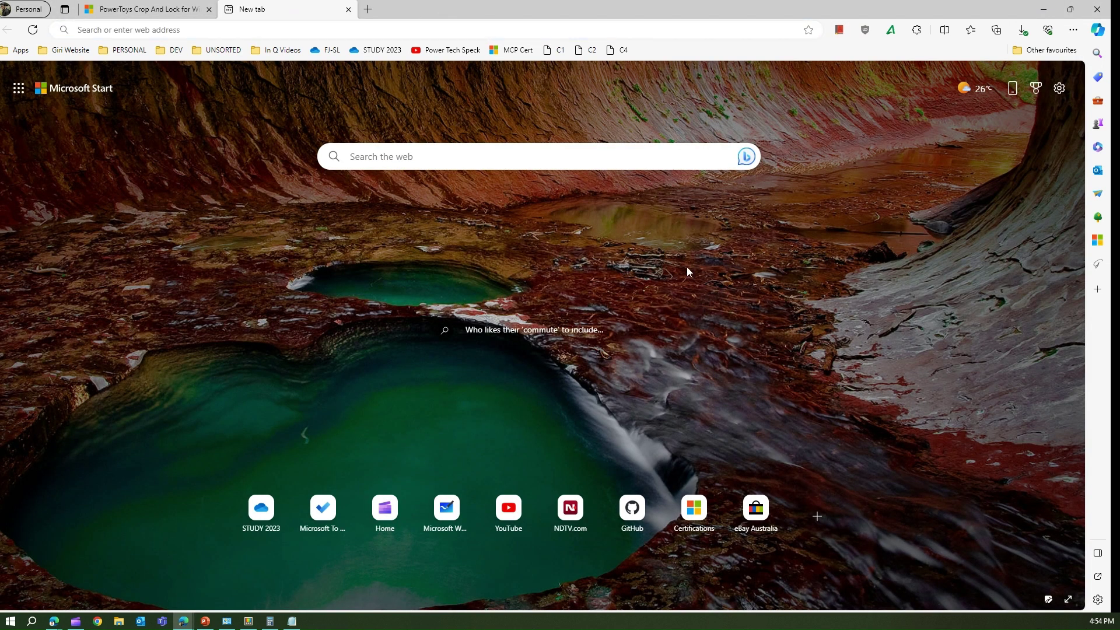
{"action": "key", "text": "alt+space"}
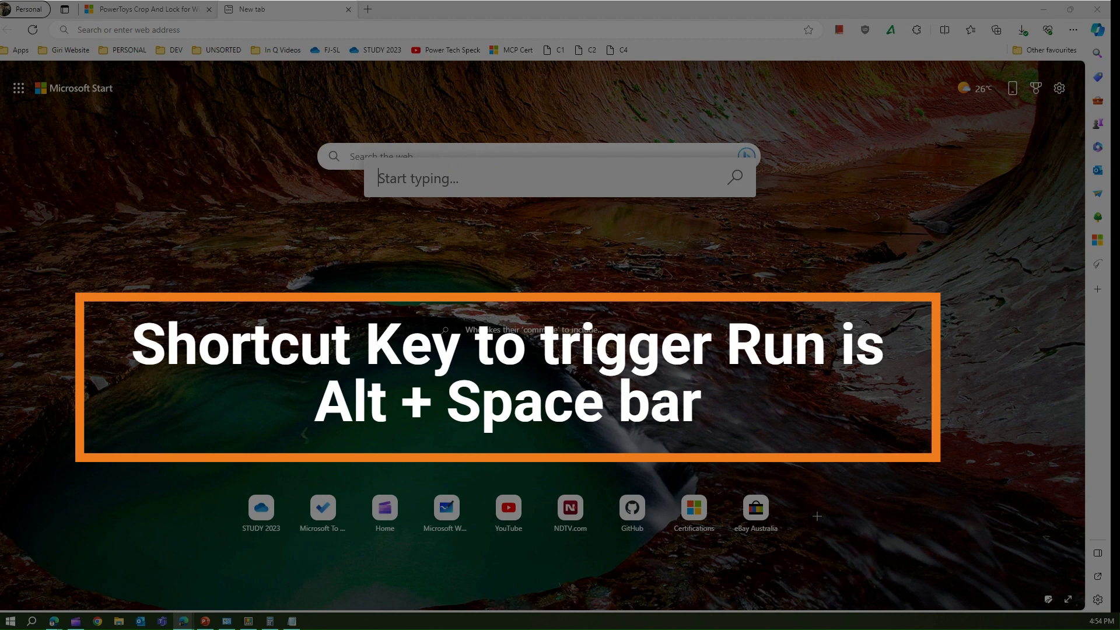
{"action": "key", "text": "Escape"}
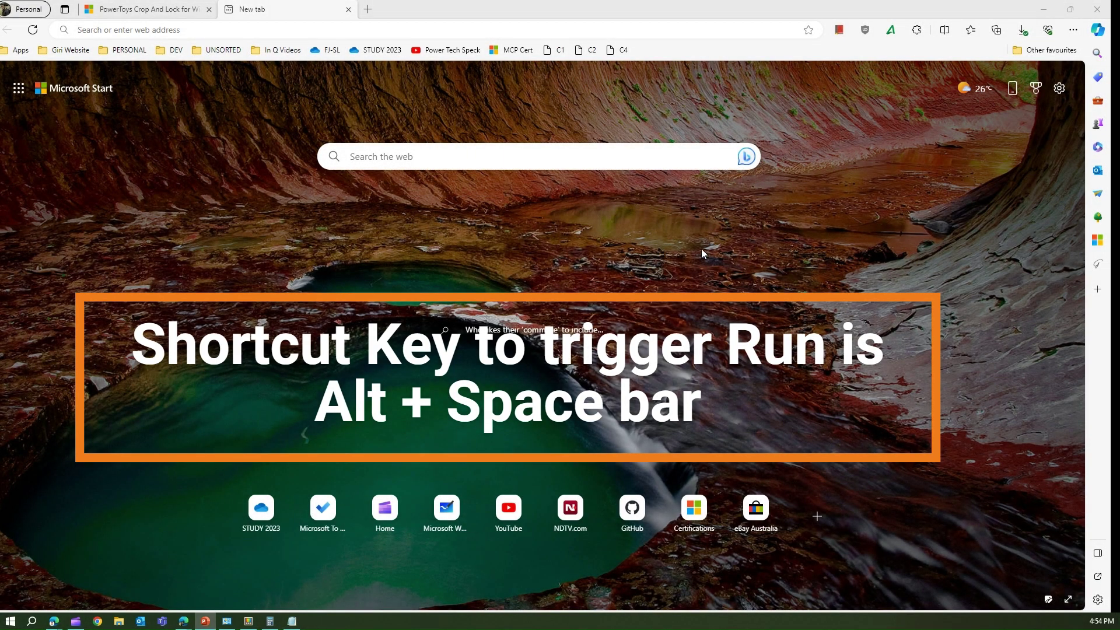
{"action": "left_click", "coordinate": [412, 155]}
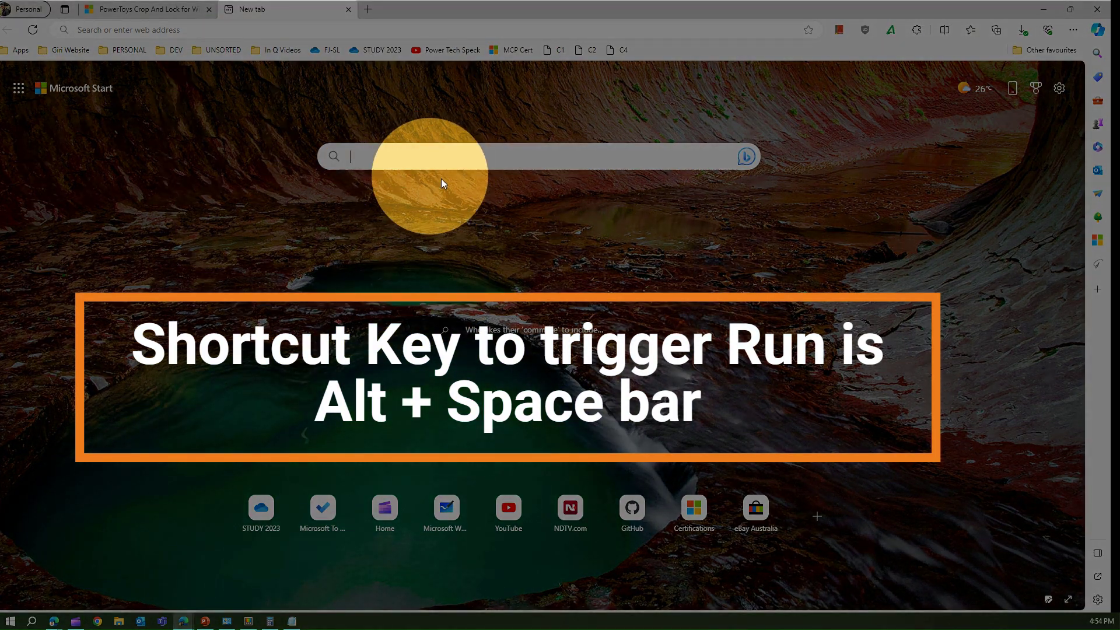
{"action": "key", "text": "alt+space"}
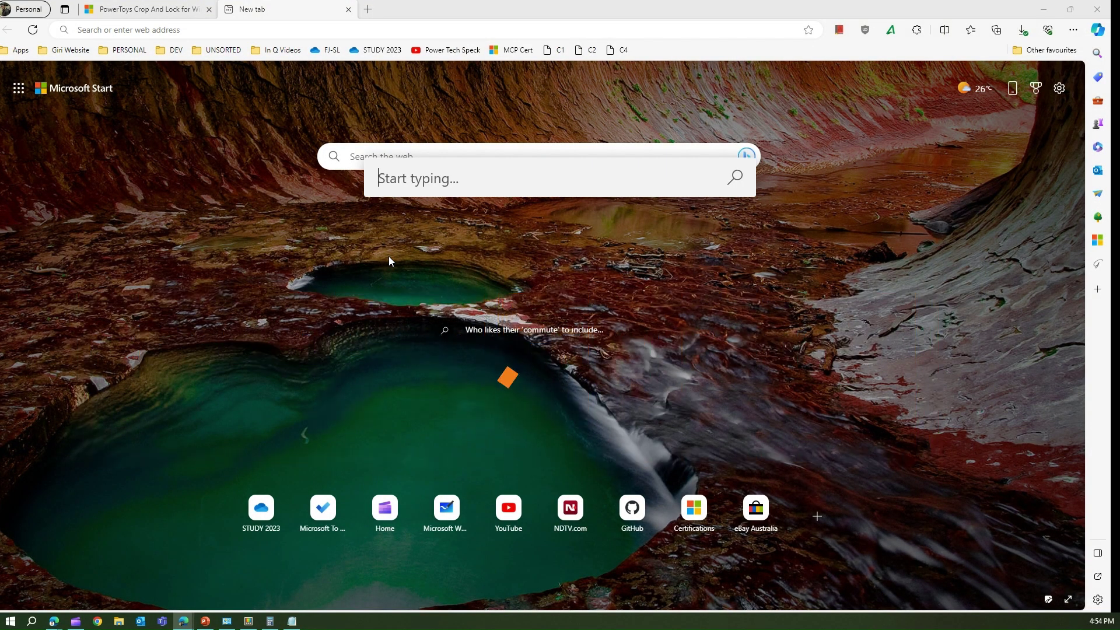
Evaluate =34343*1223-3434*3434*0.64 in the launcher, giving 34454381.16.
{"action": "type", "text": "="}
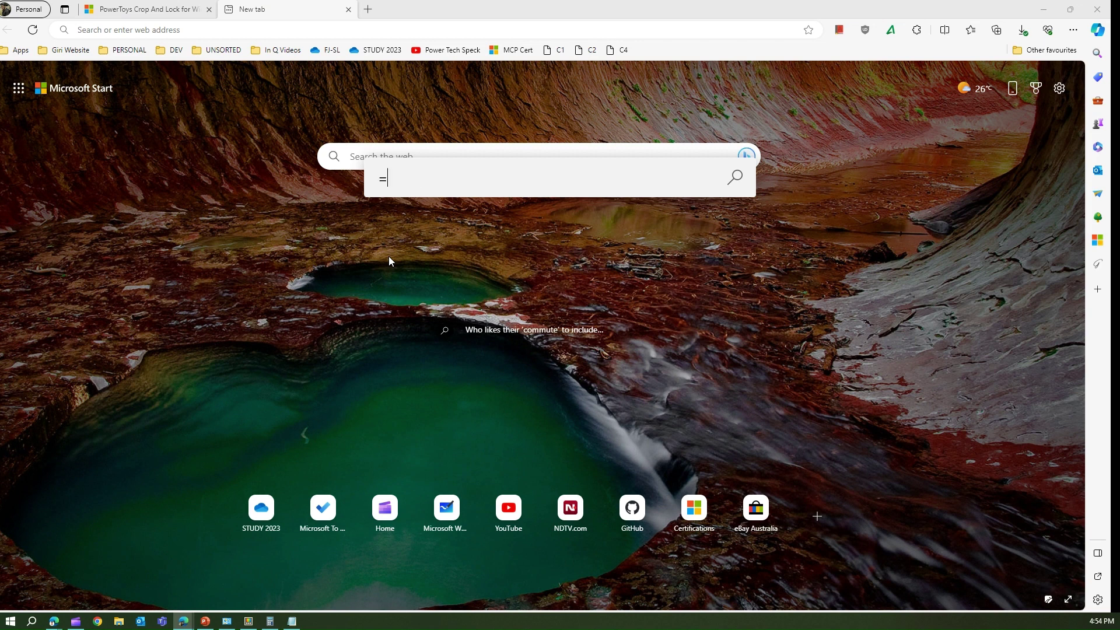
{"action": "type", "text": "%"}
{"action": "key", "text": "BackSpace"}
{"action": "type", "text": "5"}
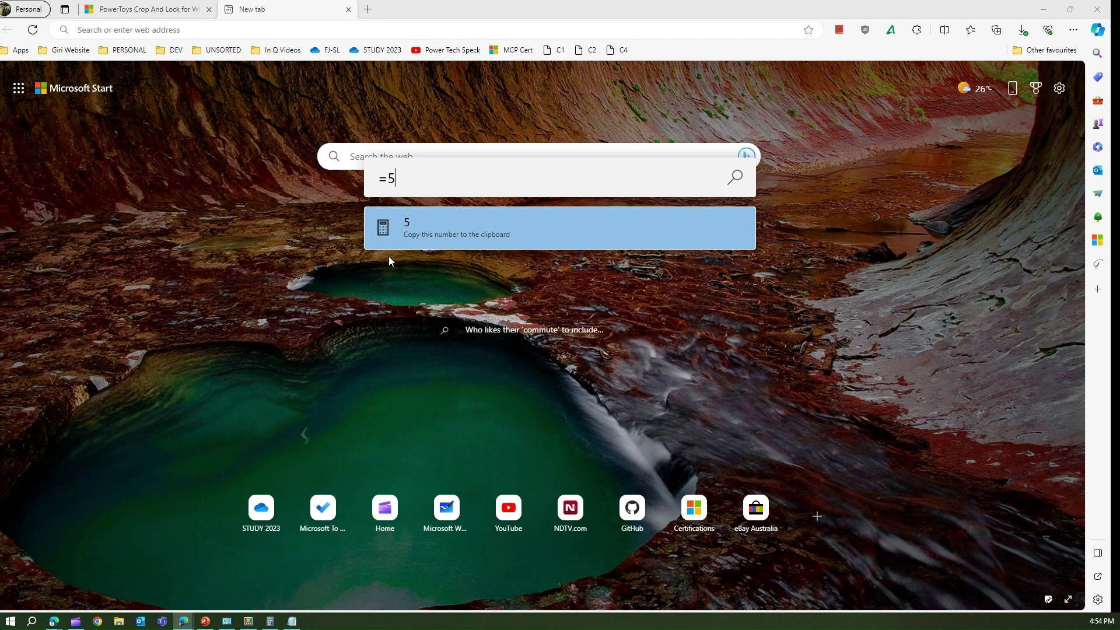
{"action": "type", "text": "+9"}
{"action": "key", "text": "BackSpace"}
{"action": "key", "text": "BackSpace"}
{"action": "key", "text": "BackSpace"}
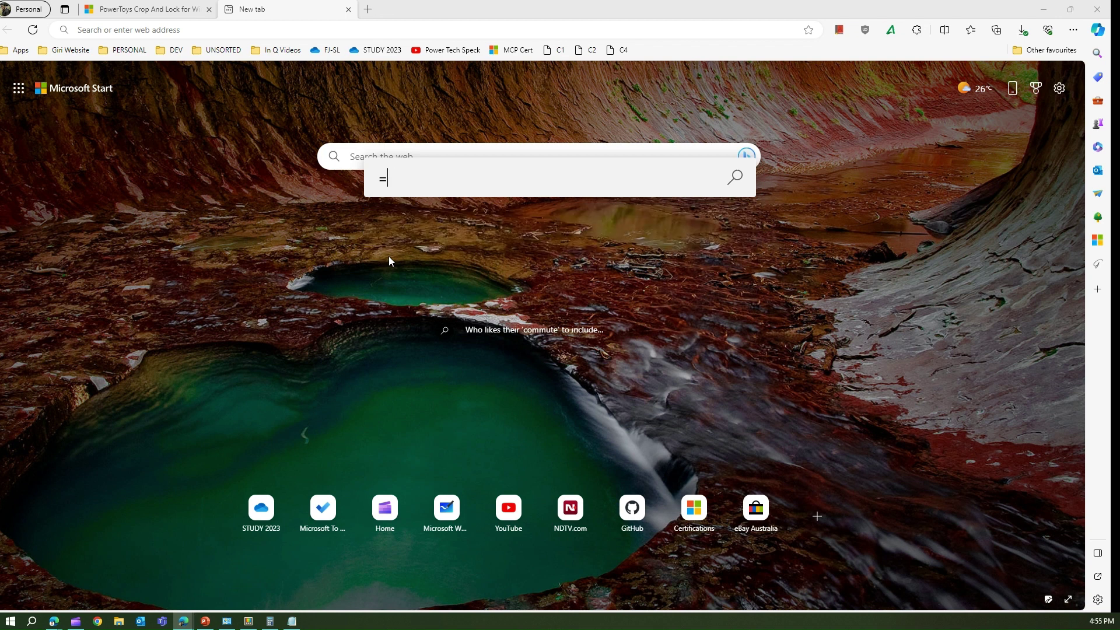
{"action": "type", "text": "34343"}
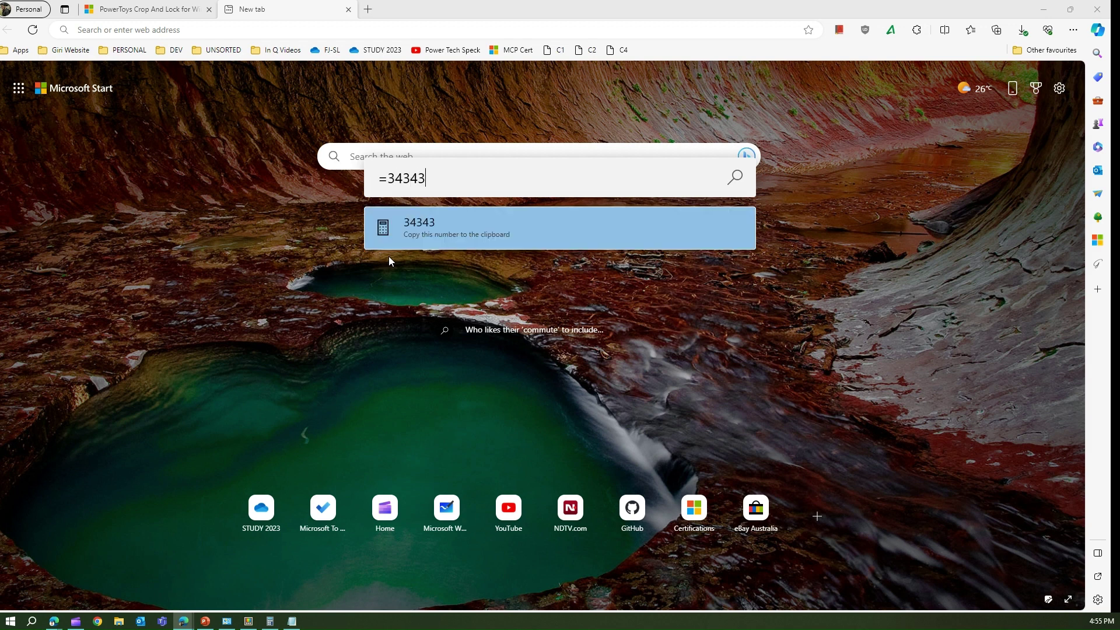
{"action": "type", "text": "*1223-3434"}
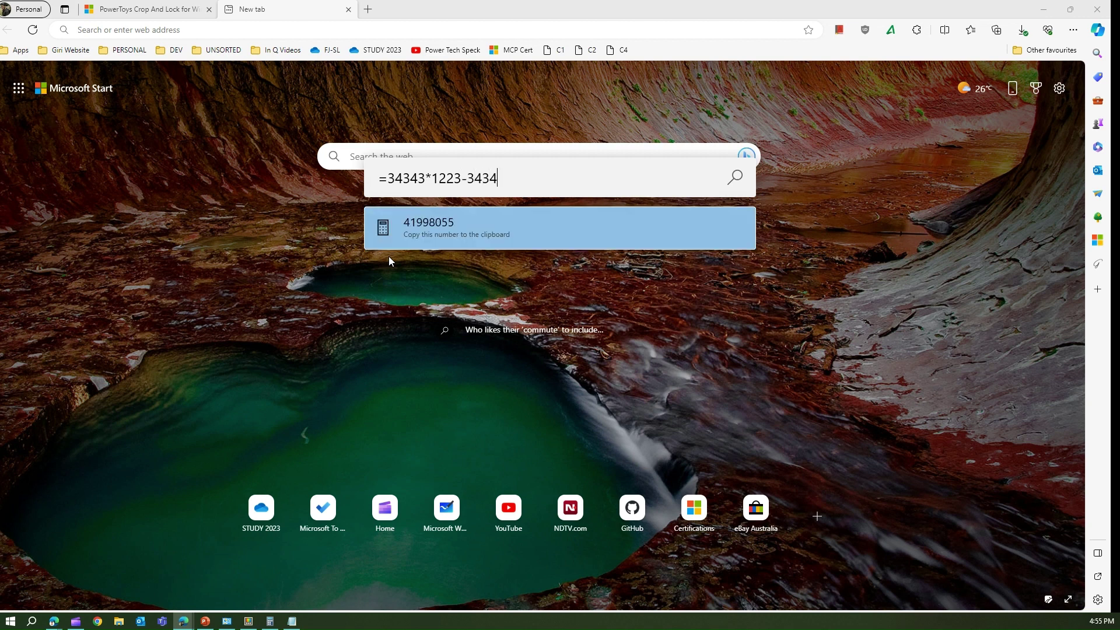
{"action": "type", "text": "*3434*0.64"}
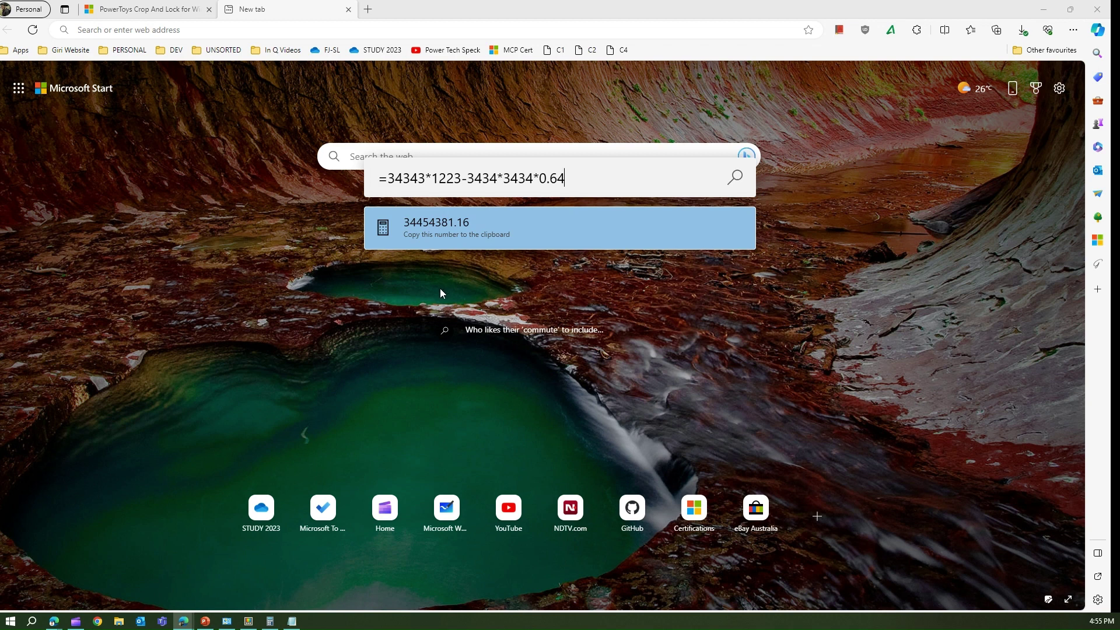
Close and reopen the launcher, then start a c:\giri folder search.
{"action": "key", "text": "Return"}
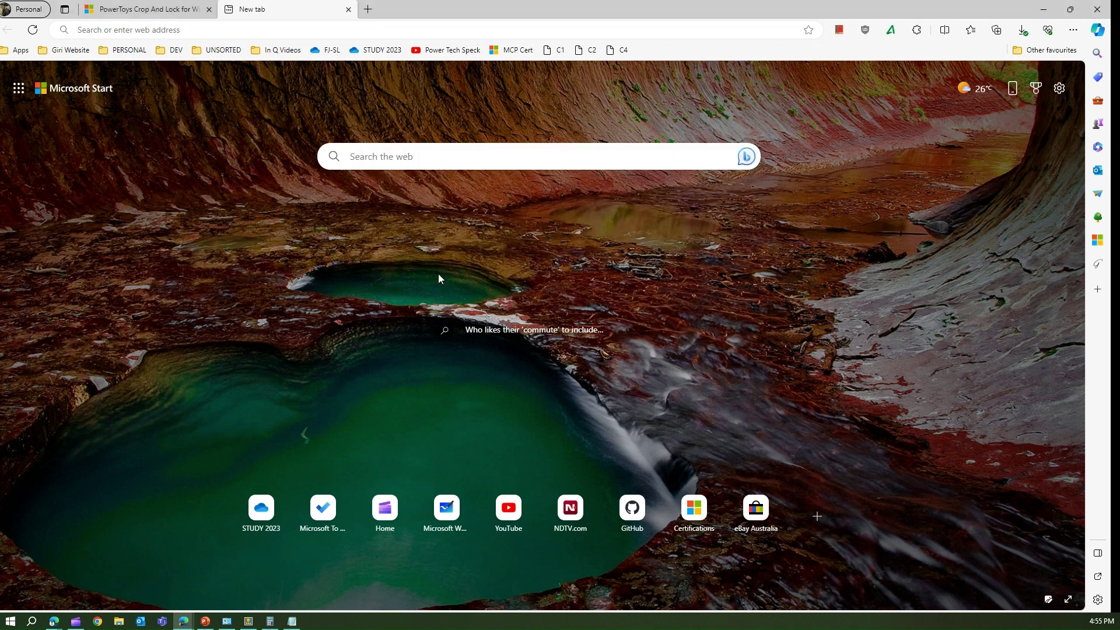
{"action": "key", "text": "alt+space"}
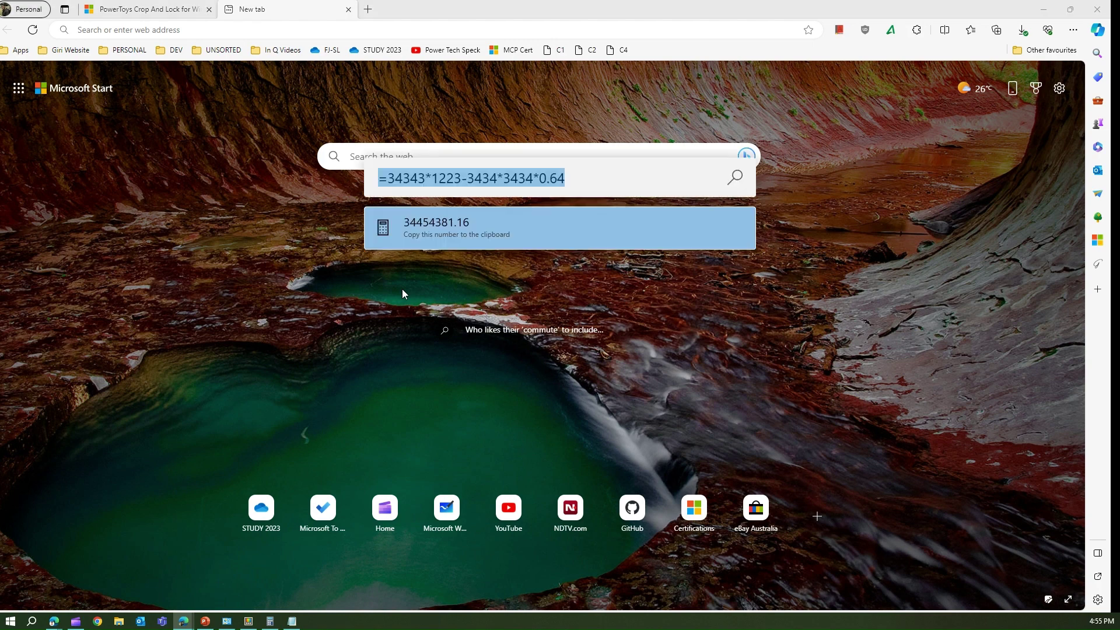
{"action": "type", "text": "c:\\"}
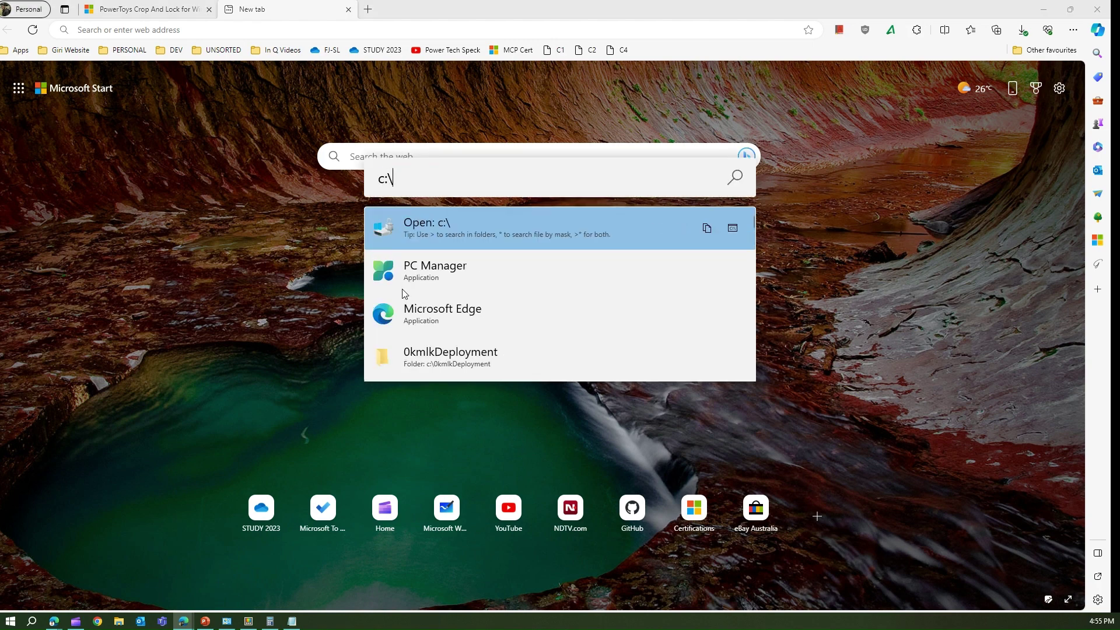
{"action": "type", "text": "giri"}
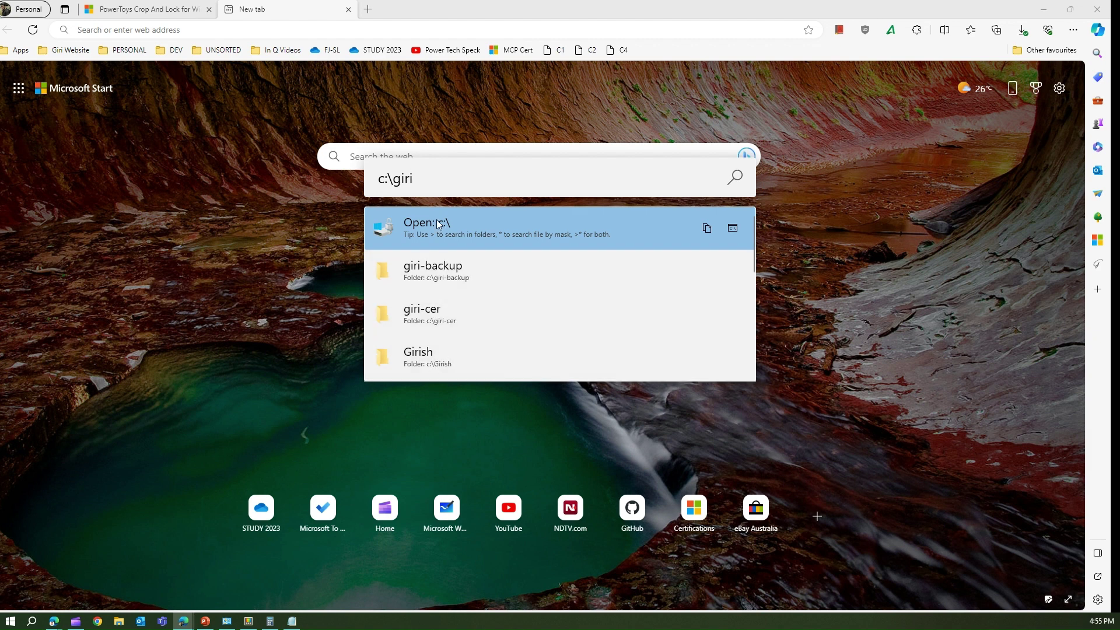
Close the launcher and clear a stray ~ from the browser's web search box.
{"action": "left_click_drag", "start_coordinate": [426, 179], "coordinate": [373, 184]}
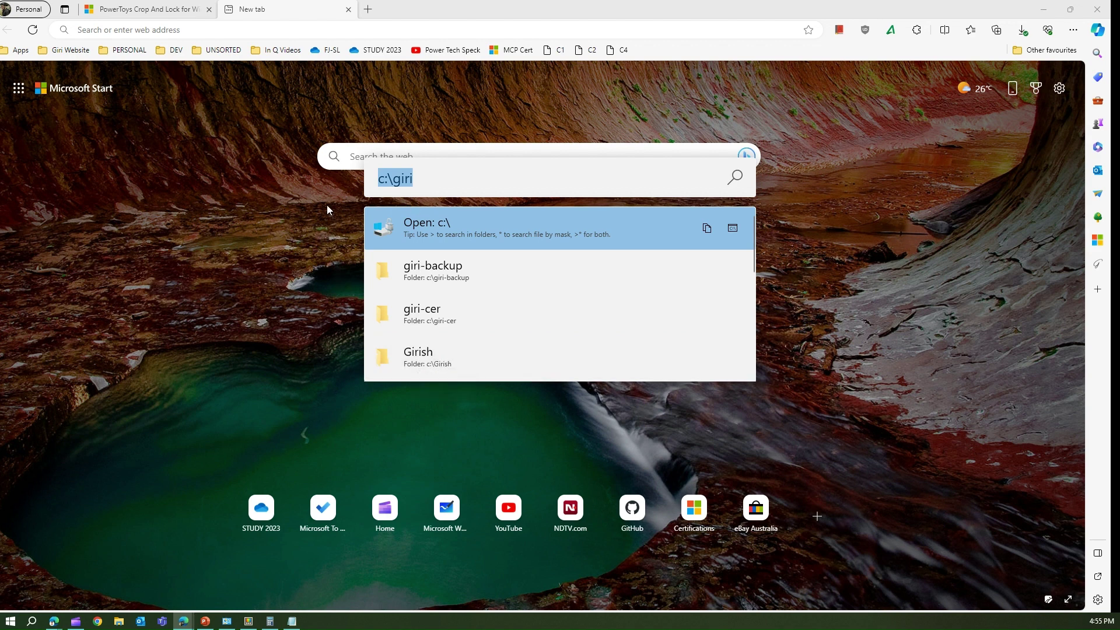
{"action": "key", "text": "Escape"}
{"action": "left_click", "coordinate": [409, 155]}
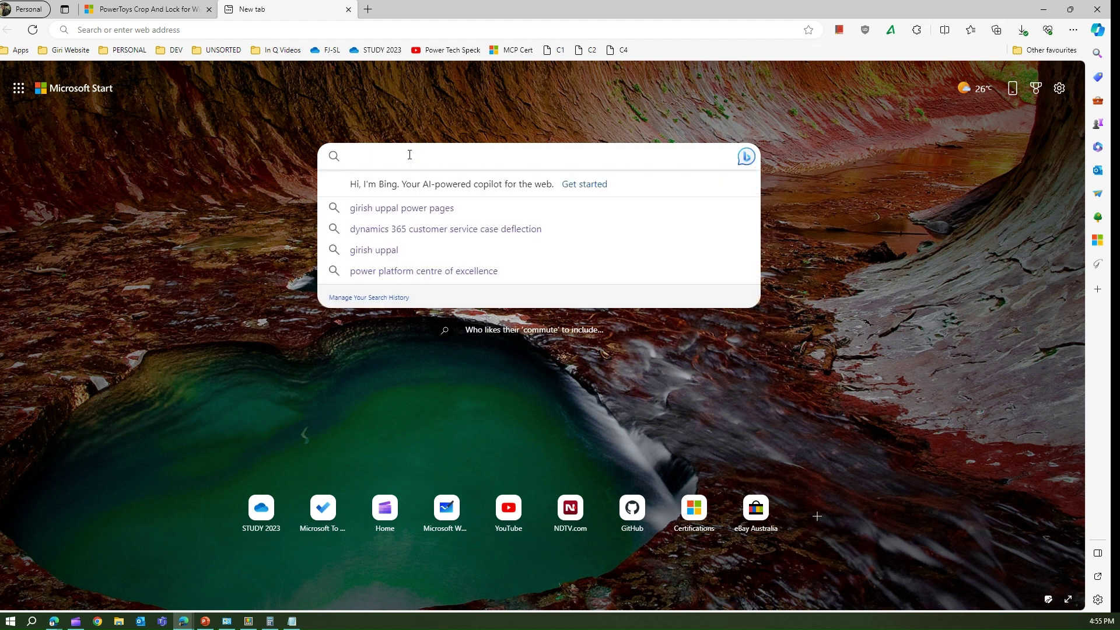
{"action": "type", "text": "~"}
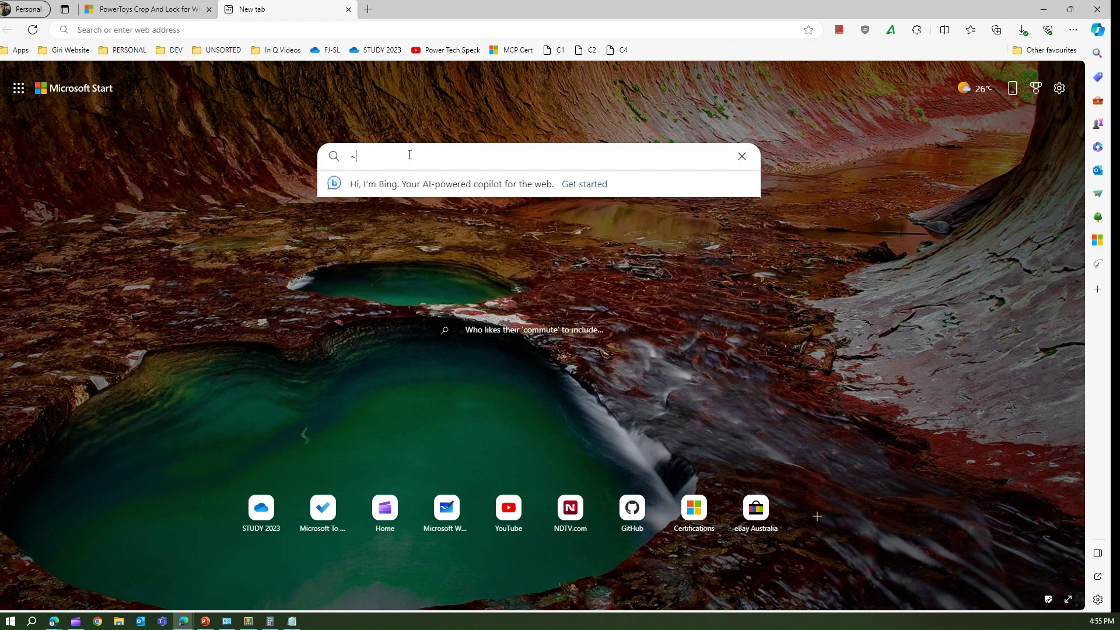
{"action": "key", "text": "BackSpace"}
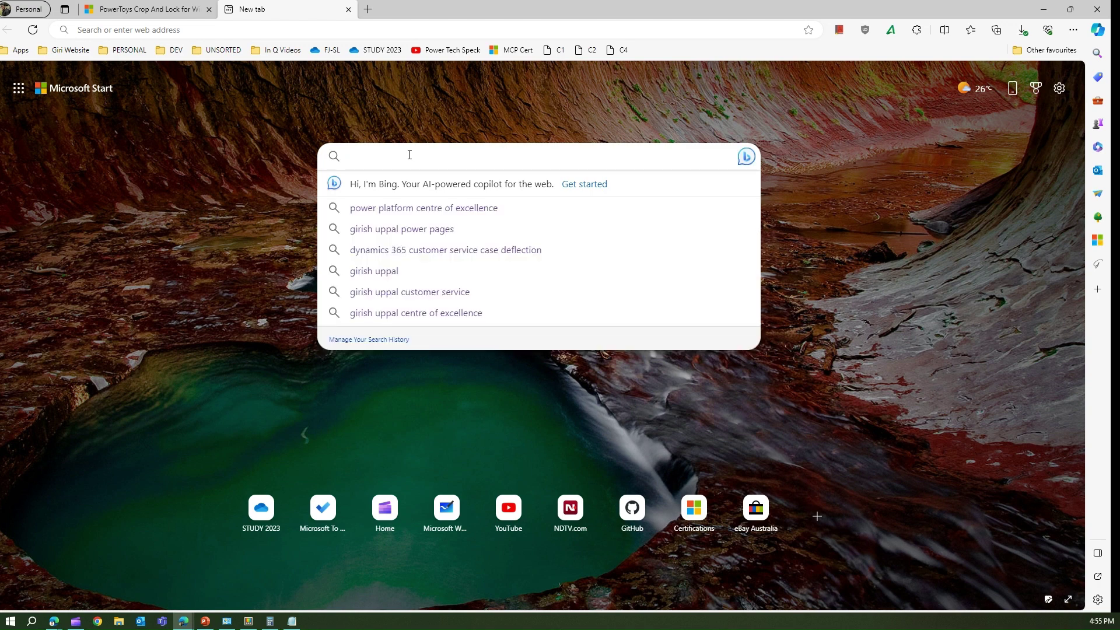
{"action": "key", "text": "Escape"}
Try a ~ home-folder query in the launcher, then discard it and reopen it empty.
{"action": "key", "text": "alt+space"}
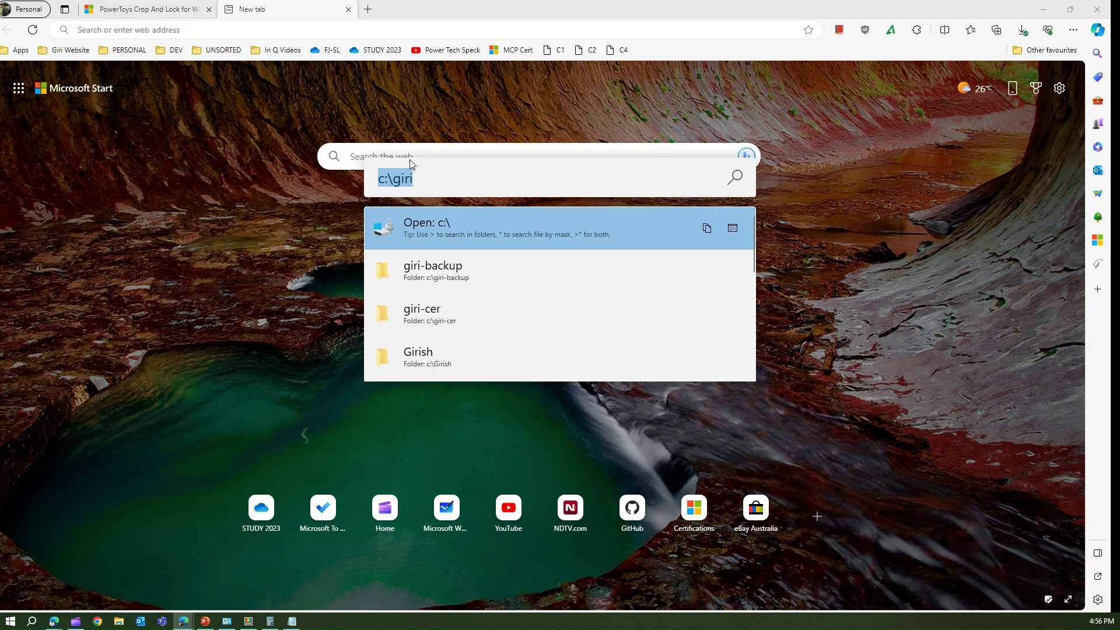
{"action": "type", "text": "~"}
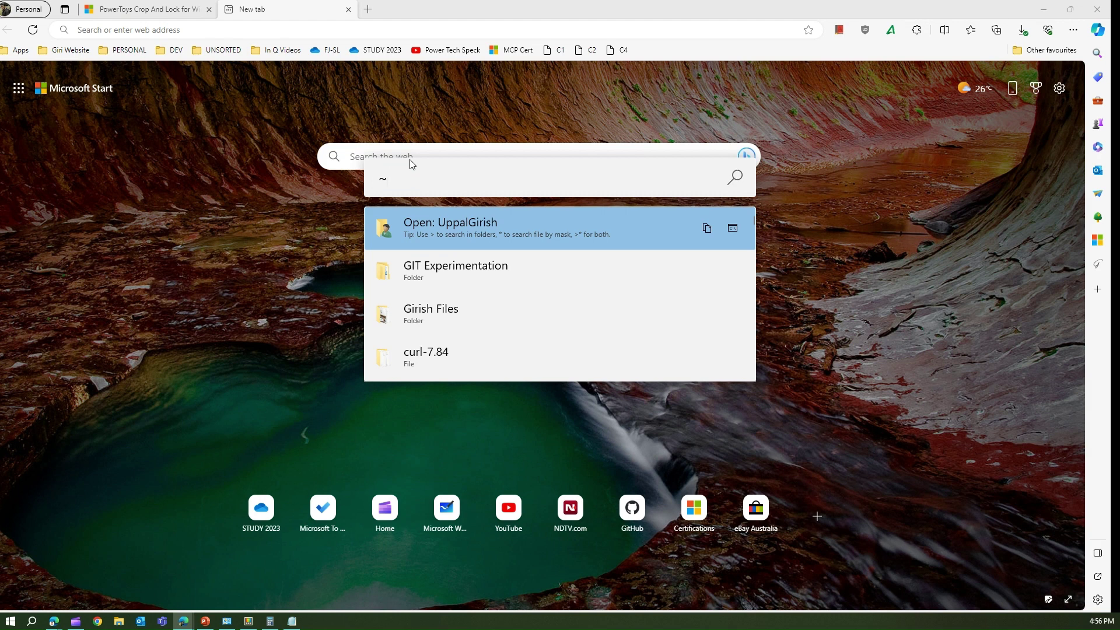
{"action": "key", "text": "BackSpace"}
{"action": "key", "text": "Escape"}
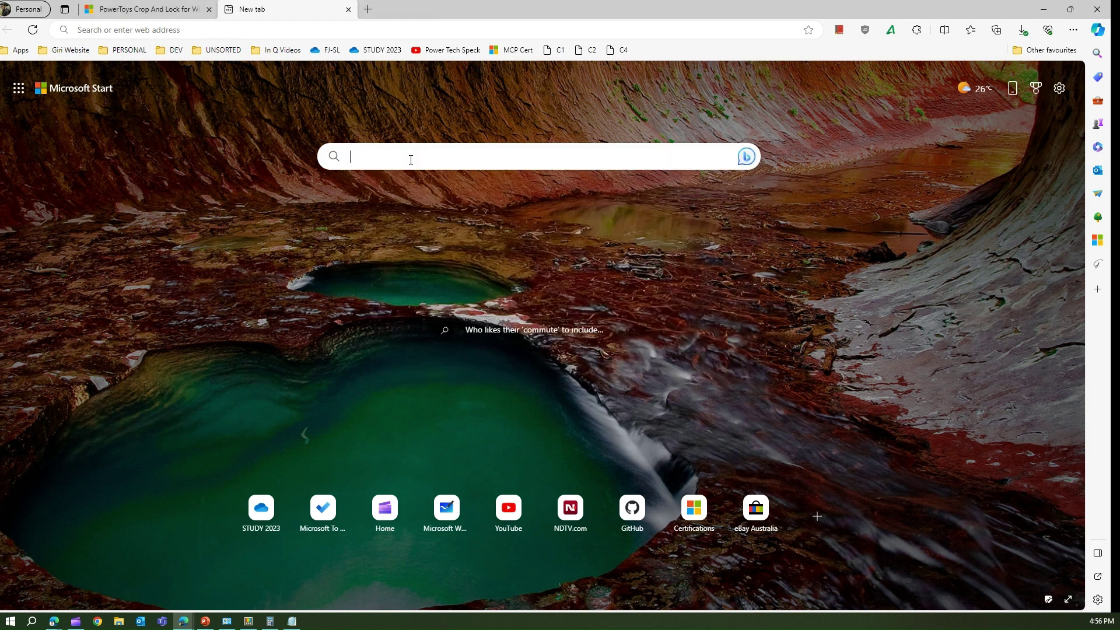
{"action": "key", "text": "alt+space"}
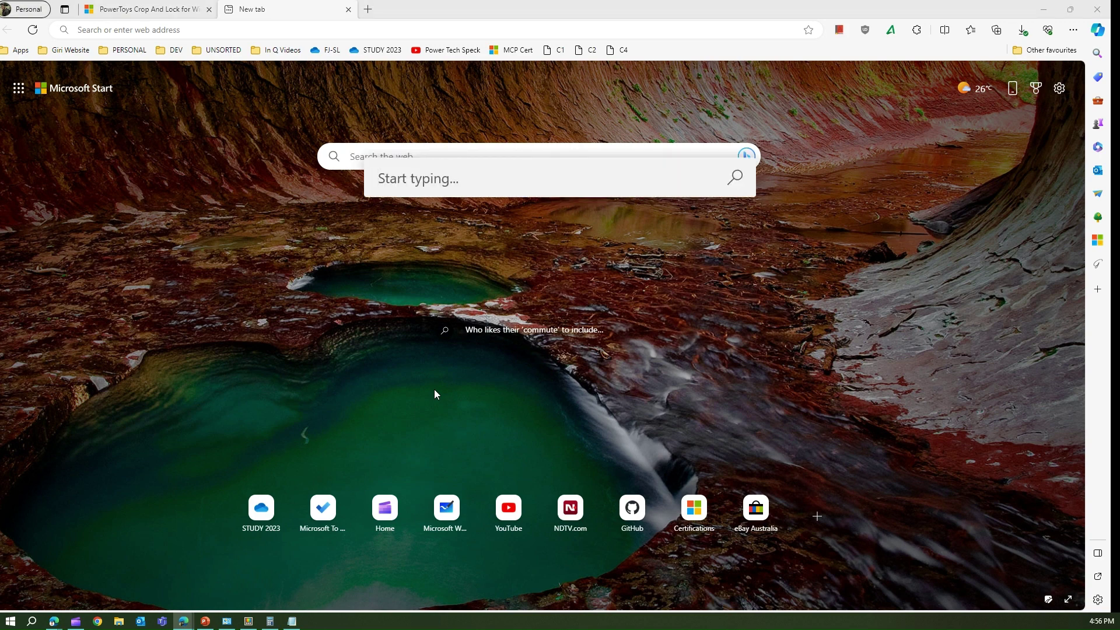
{"action": "type", "text": "!!"}
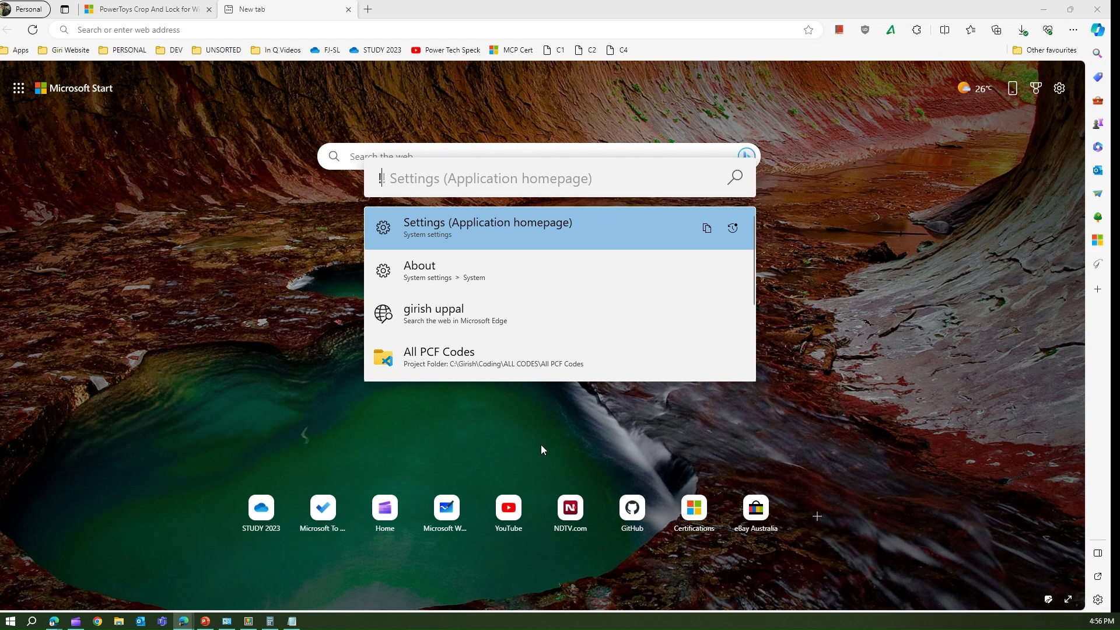
{"action": "key", "text": "BackSpace"}
{"action": "key", "text": "BackSpace"}
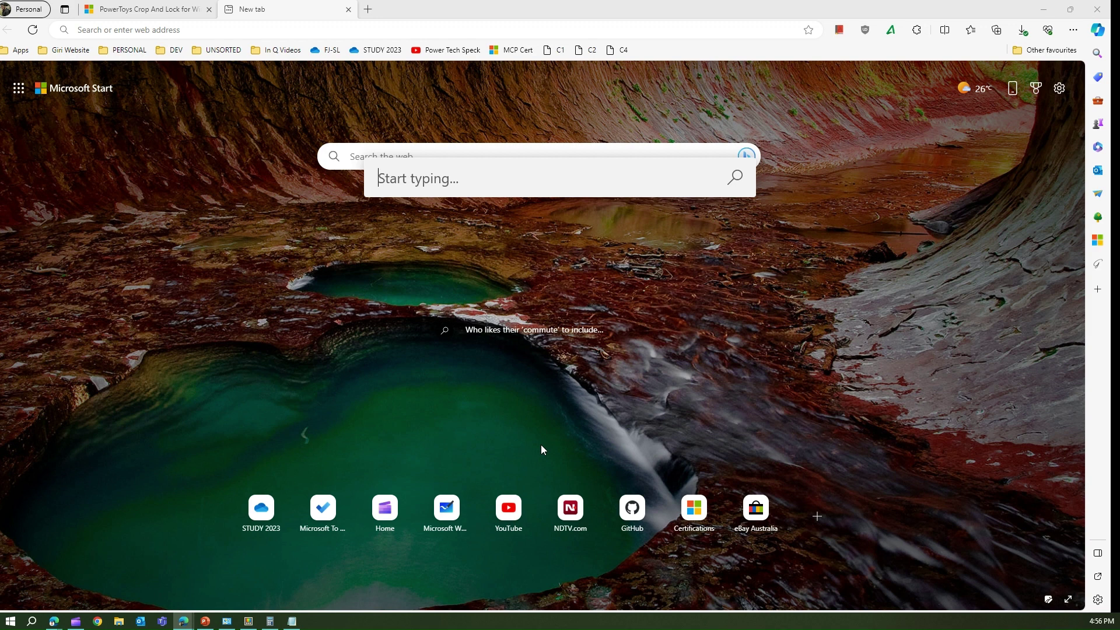
Launch Color Picker from the @ utilities list and pick a colour from the background photo.
{"action": "type", "text": "@"}
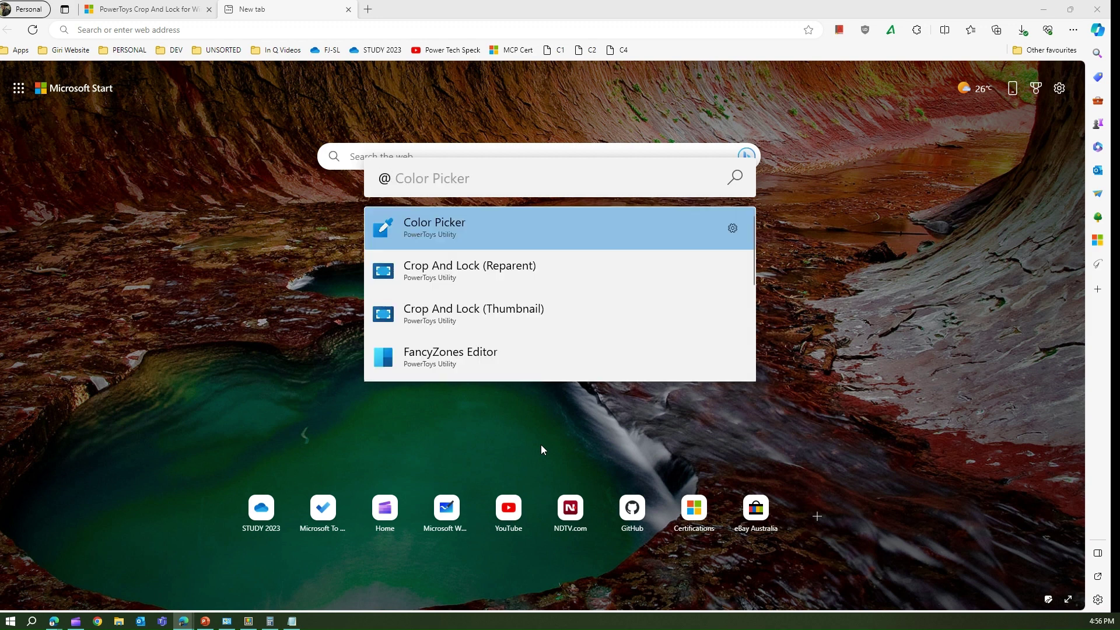
{"action": "key", "text": "Down"}
{"action": "key", "text": "Down"}
{"action": "key", "text": "Down"}
{"action": "key", "text": "Down"}
{"action": "key", "text": "Down"}
{"action": "key", "text": "Up"}
{"action": "key", "text": "Up"}
{"action": "key", "text": "Up"}
{"action": "key", "text": "Up"}
{"action": "key", "text": "Up"}
{"action": "key", "text": "Return"}
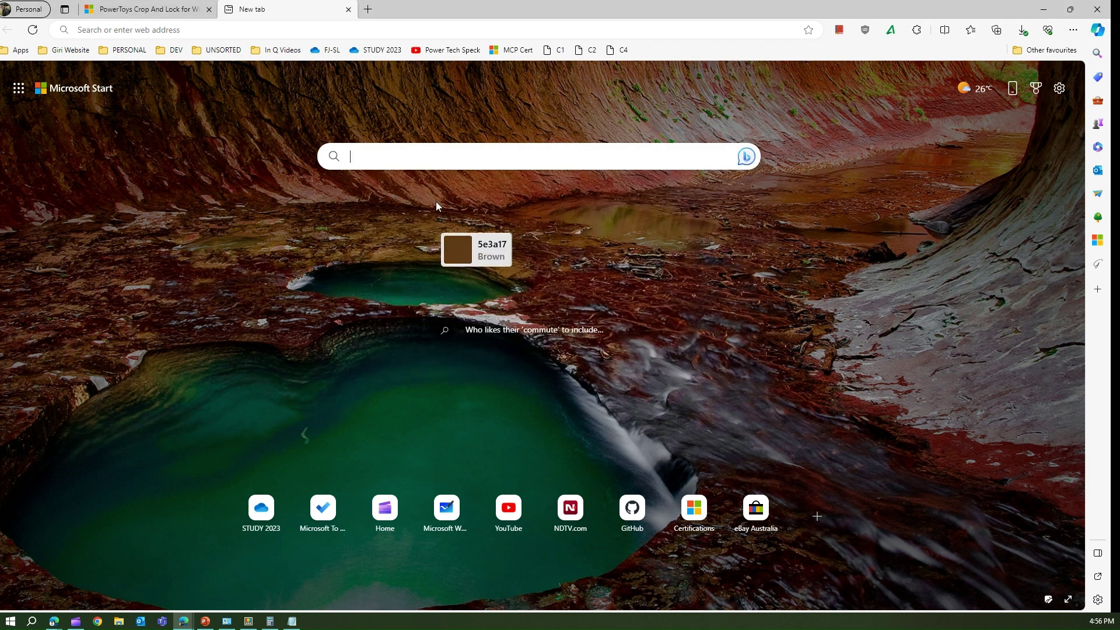
{"action": "left_click", "coordinate": [716, 245]}
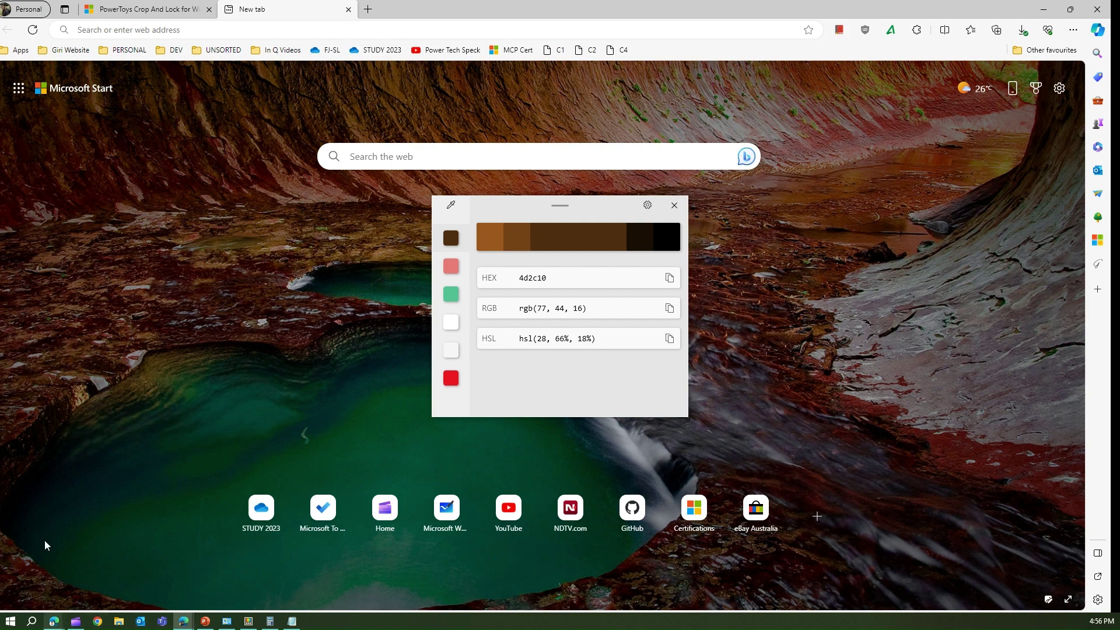
{"action": "left_click", "coordinate": [674, 205]}
Look up the background photo on Bing, then return to the new tab page.
{"action": "left_click", "coordinate": [470, 157]}
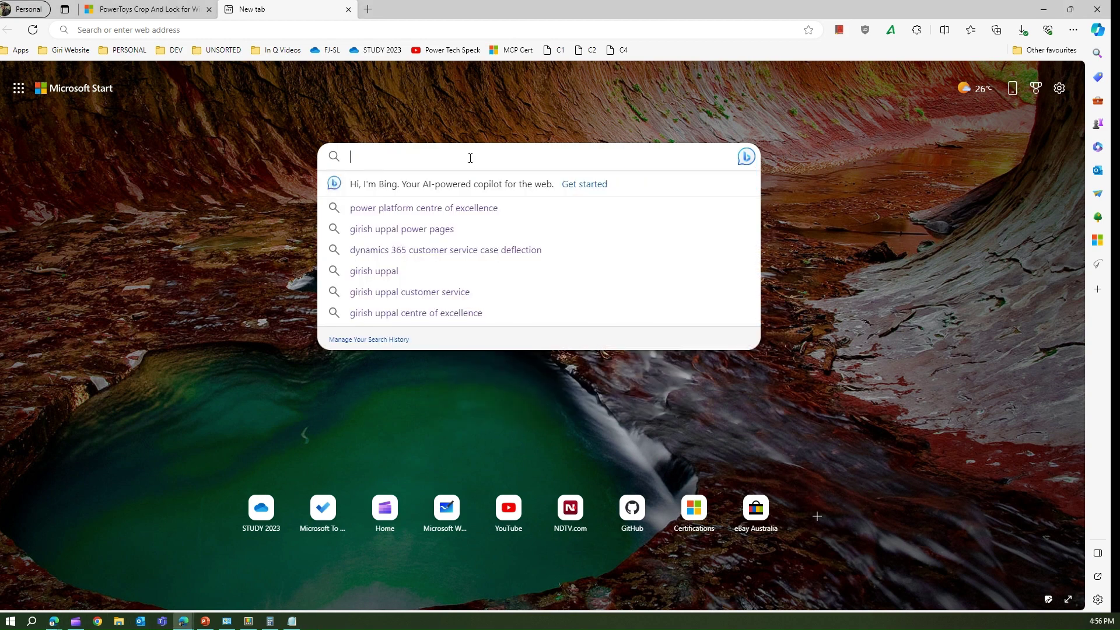
{"action": "type", "text": "@"}
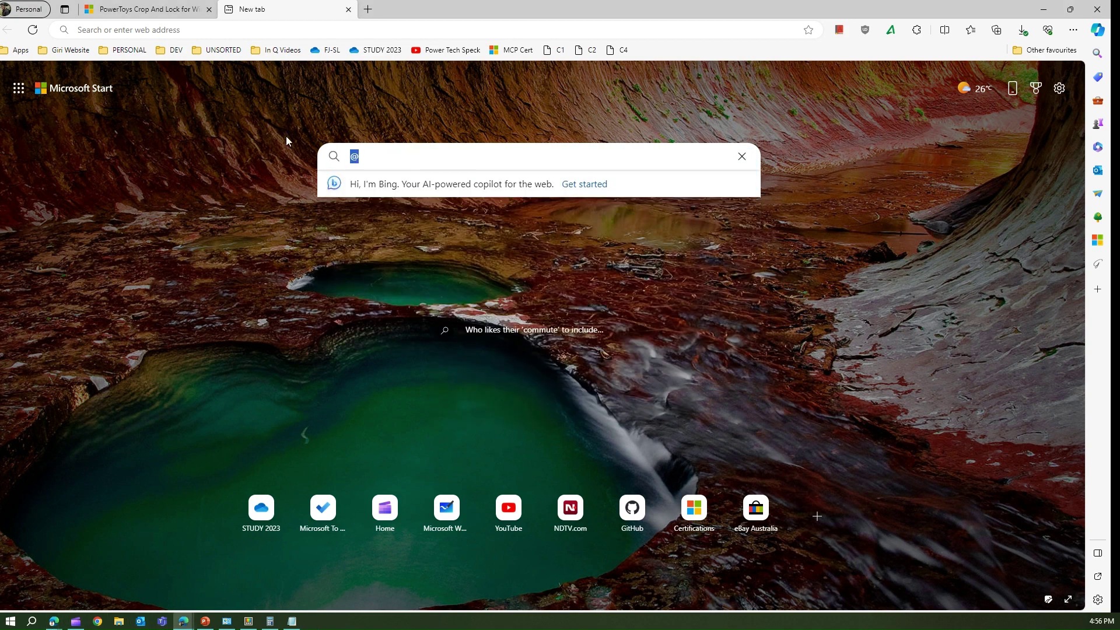
{"action": "left_click", "coordinate": [516, 353]}
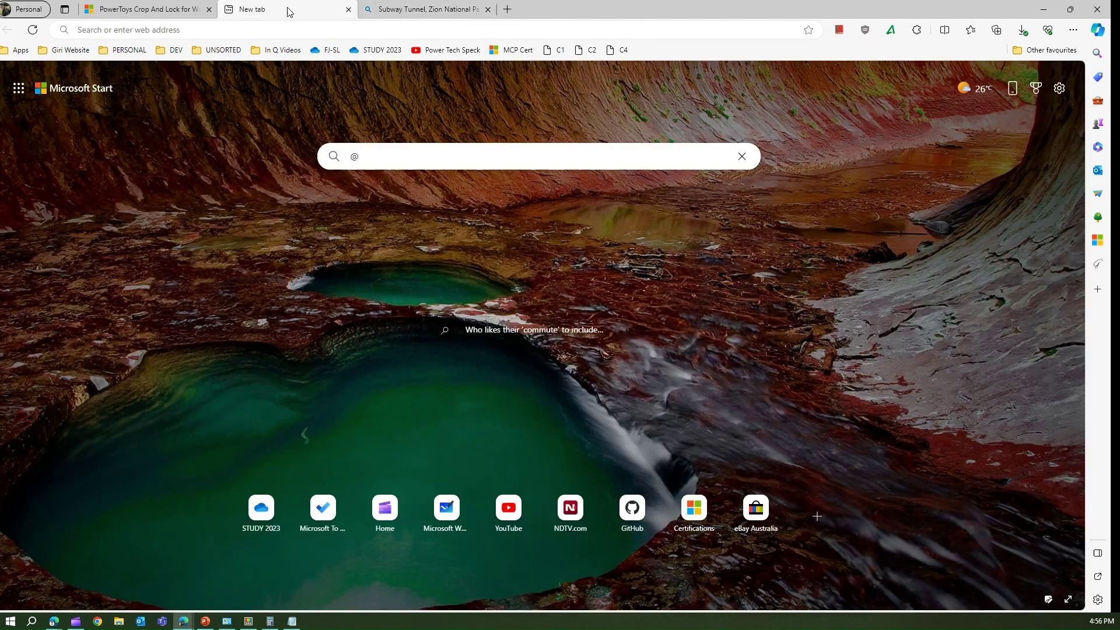
{"action": "left_click", "coordinate": [288, 9]}
Launch Screen Ruler from the @ utilities list.
{"action": "key", "text": "alt+space"}
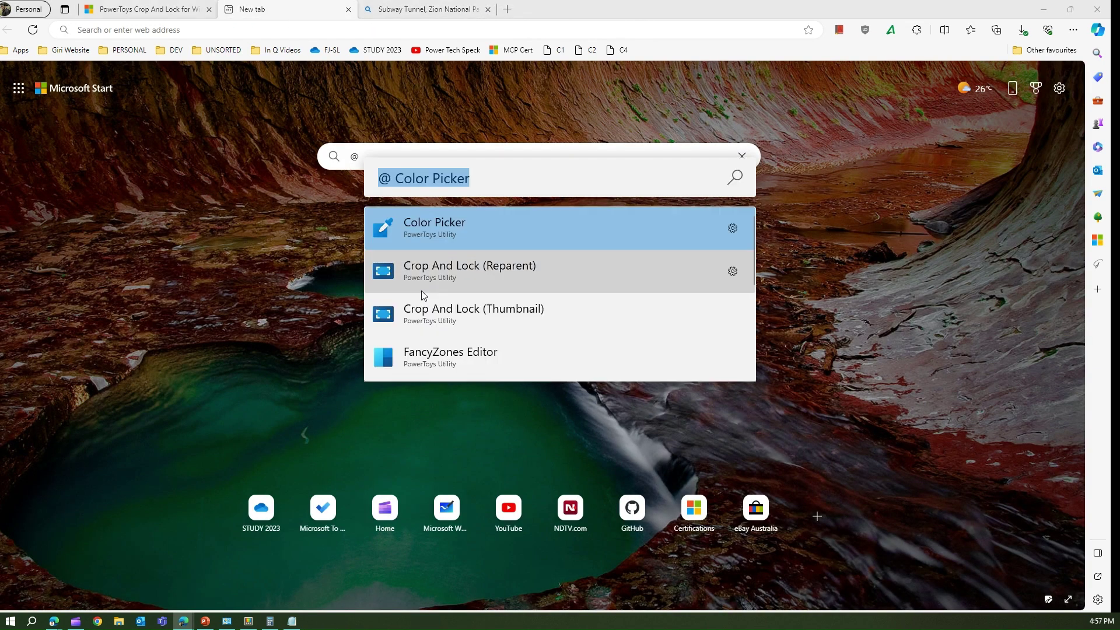
{"action": "type", "text": "@"}
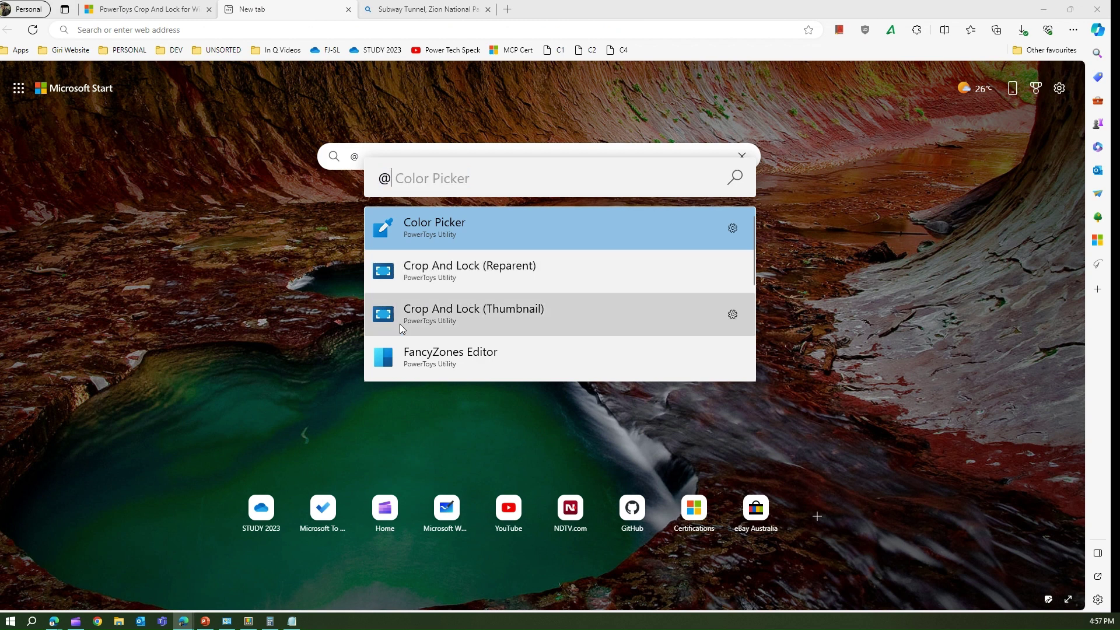
{"action": "scroll", "coordinate": [489, 335], "scroll_direction": "down", "scroll_amount": 5}
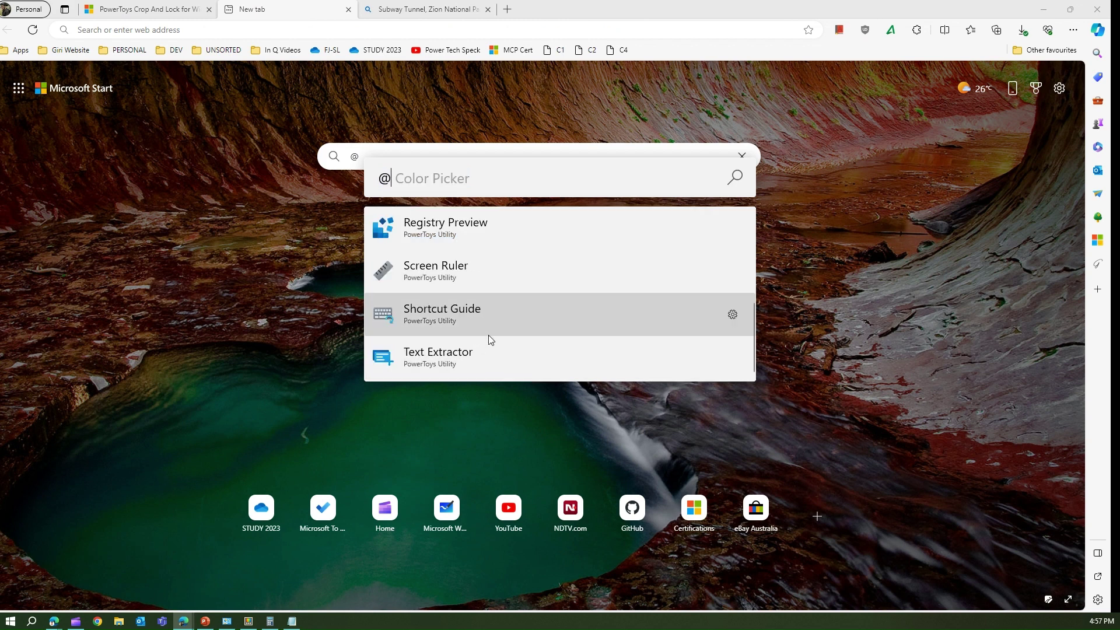
{"action": "left_click", "coordinate": [452, 272]}
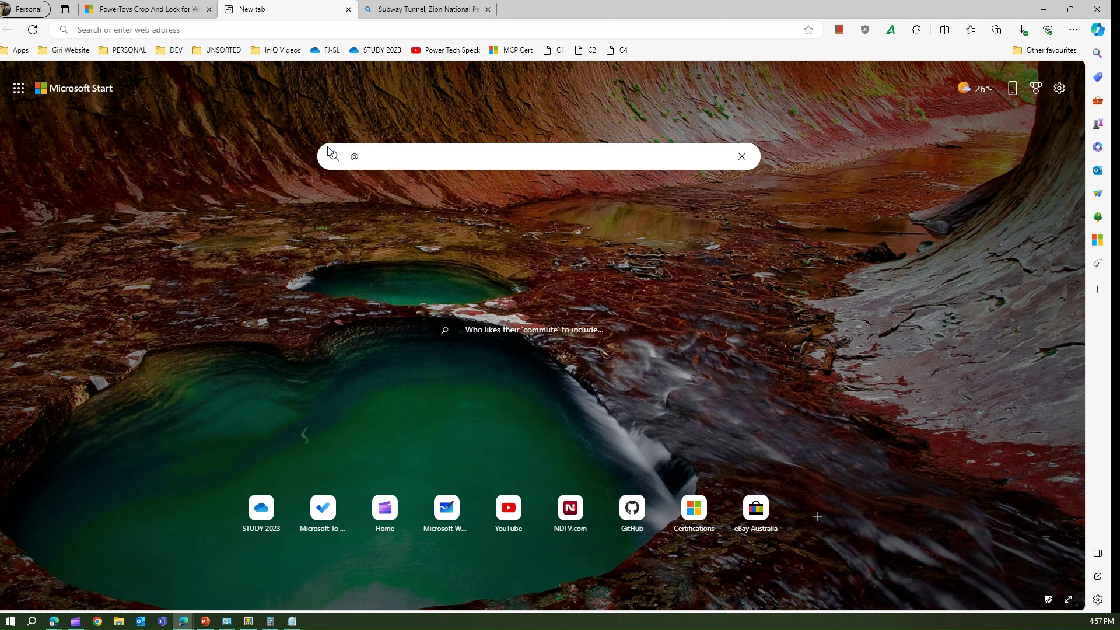
Clear the stray @ from the web search and reopen the launcher with an empty query.
{"action": "key", "text": "BackSpace"}
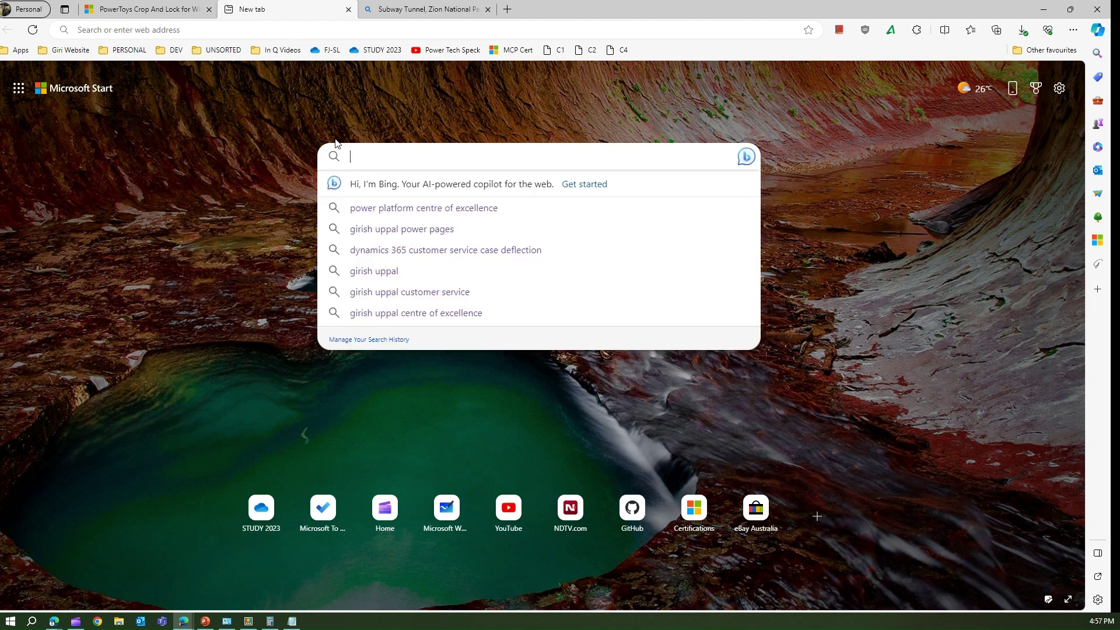
{"action": "key", "text": "Escape"}
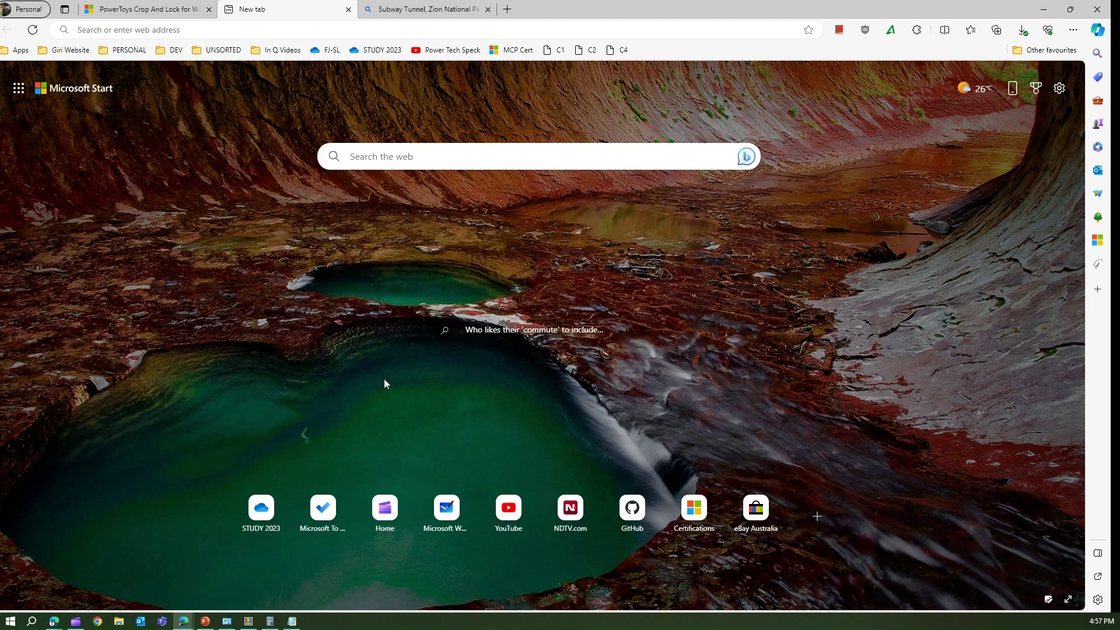
{"action": "key", "text": "alt+space"}
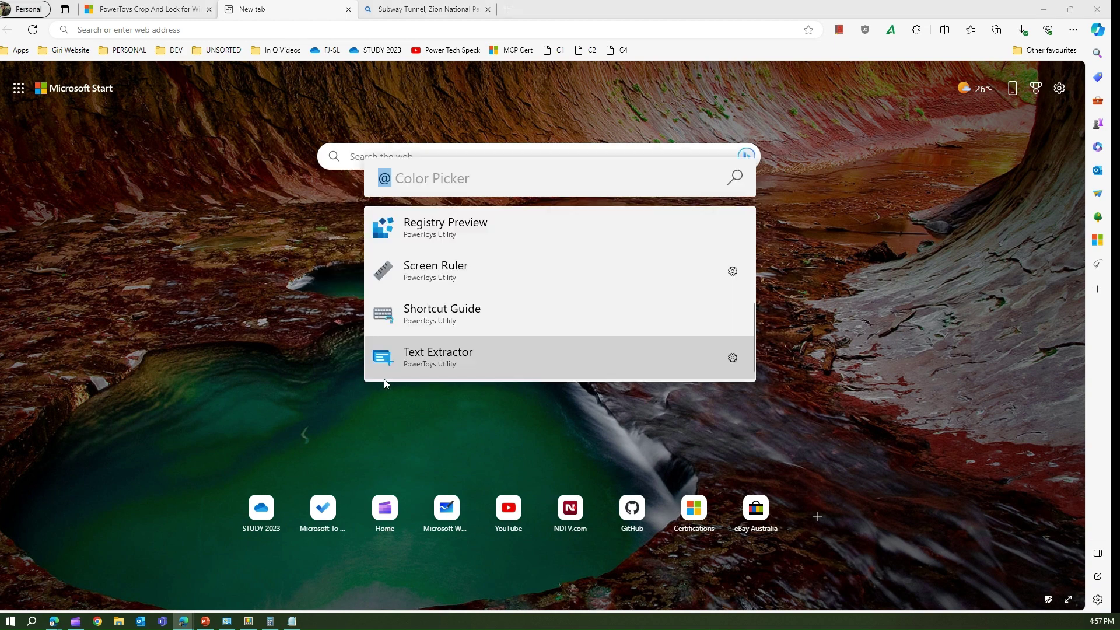
{"action": "key", "text": "BackSpace"}
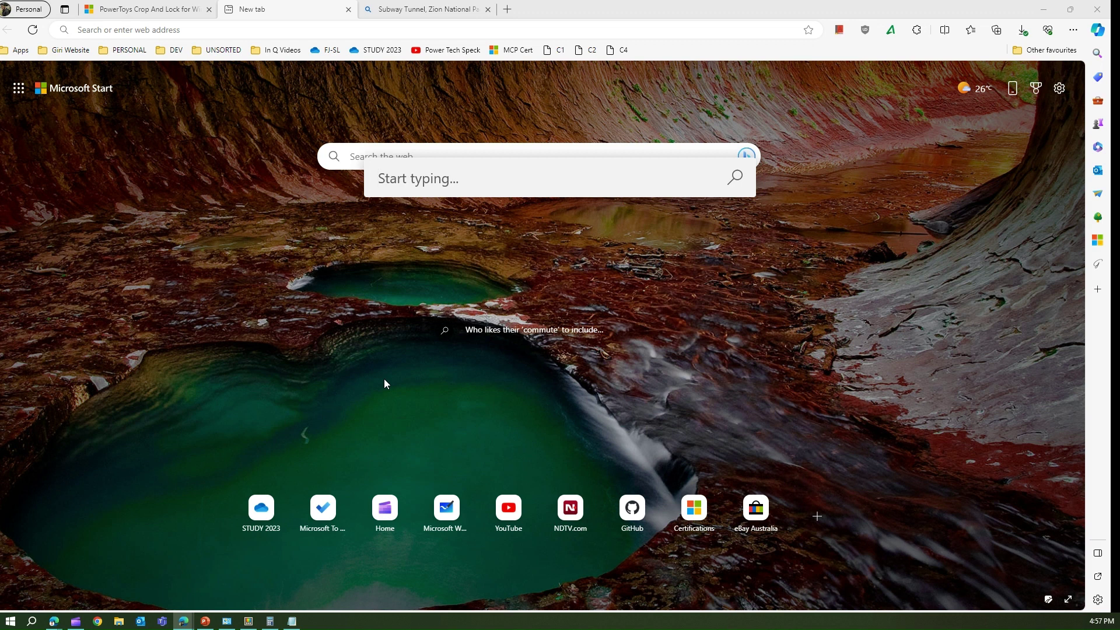
{"action": "type", "text": "?"}
{"action": "type", "text": "gi"}
{"action": "key", "text": "BackSpace"}
{"action": "key", "text": "BackSpace"}
{"action": "type", "text": "borde"}
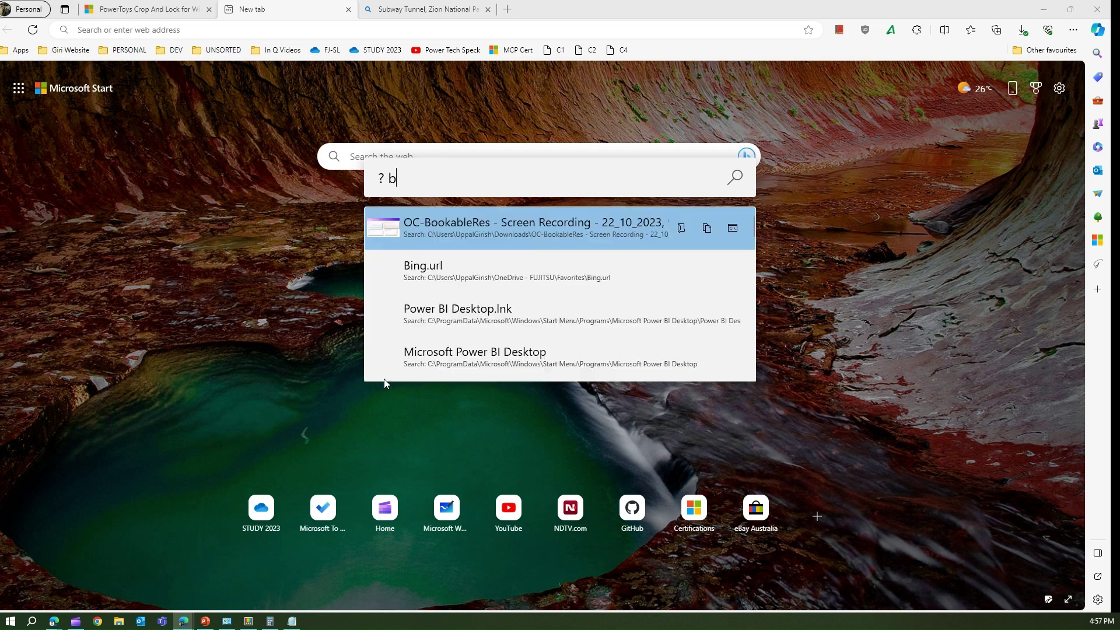
{"action": "key", "text": "BackSpace"}
{"action": "key", "text": "BackSpace"}
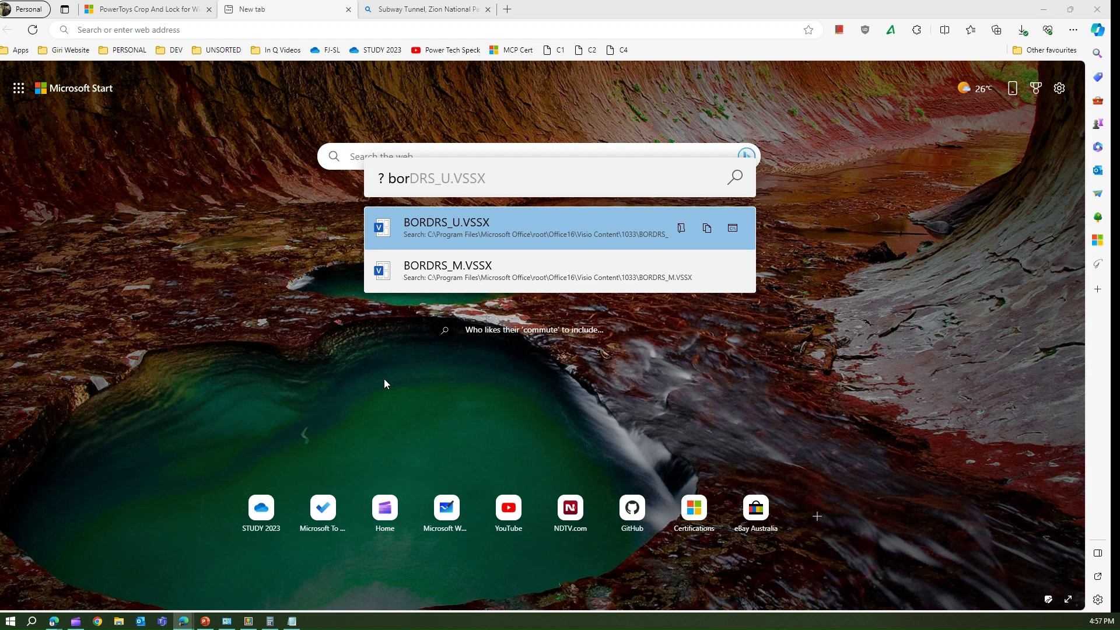
{"action": "key", "text": "BackSpace"}
{"action": "key", "text": "BackSpace"}
{"action": "key", "text": "BackSpace"}
{"action": "key", "text": "BackSpace"}
{"action": "key", "text": "BackSpace"}
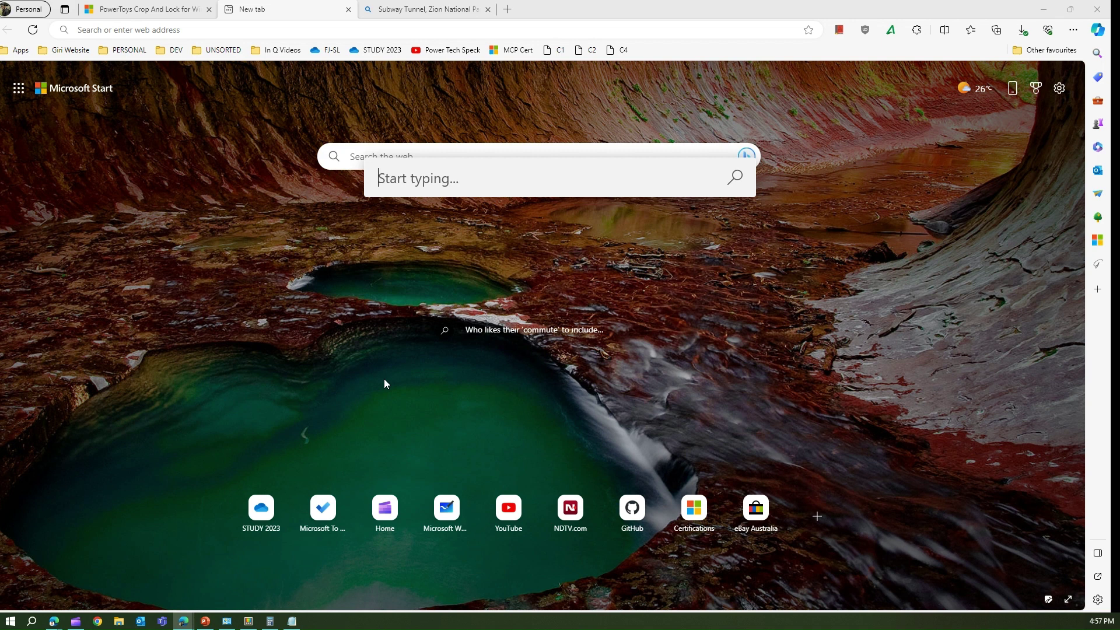
{"action": "type", "text": ". win"}
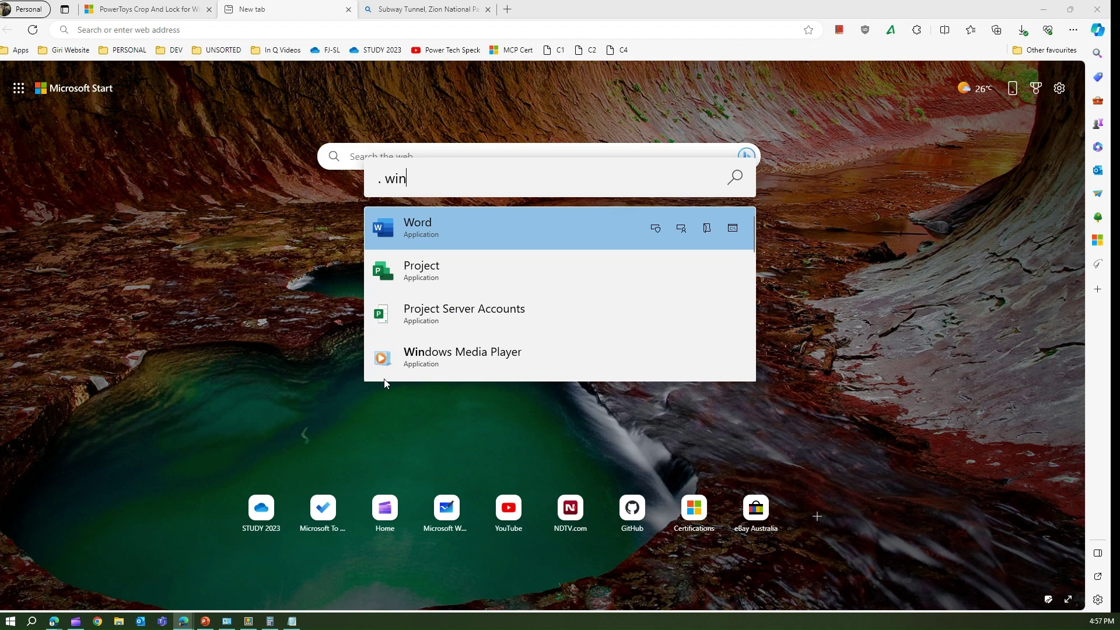
{"action": "key", "text": "BackSpace"}
{"action": "key", "text": "BackSpace"}
{"action": "key", "text": "BackSpace"}
{"action": "key", "text": "BackSpace"}
{"action": "type", "text": "power"}
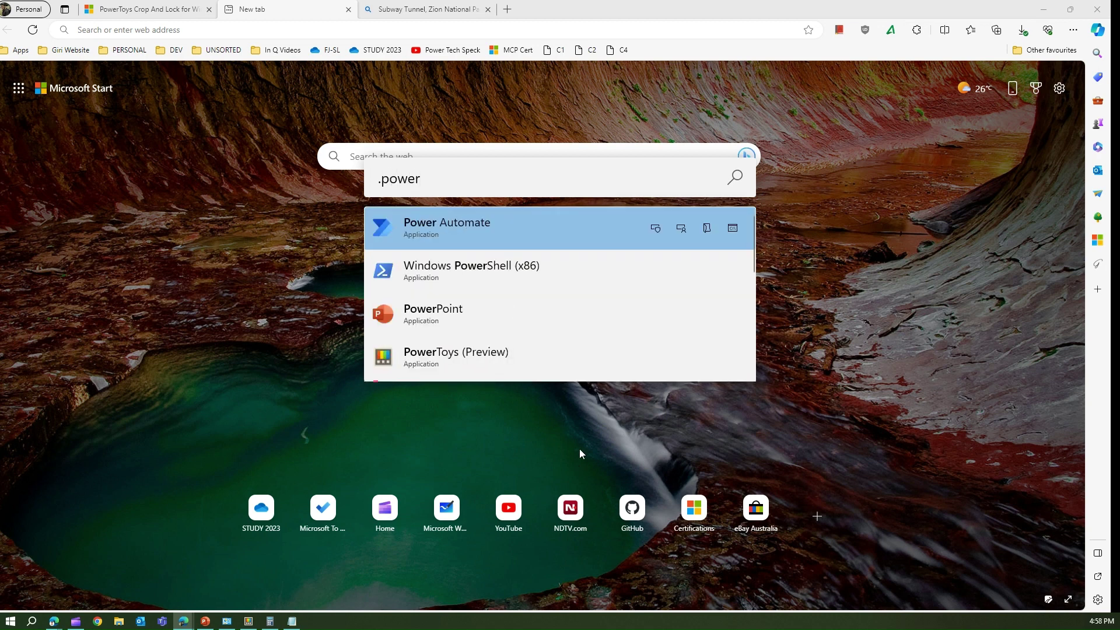
{"action": "scroll", "coordinate": [519, 302], "scroll_direction": "down", "scroll_amount": 3}
{"action": "scroll", "coordinate": [521, 308], "scroll_direction": "up", "scroll_amount": 2}
{"action": "scroll", "coordinate": [519, 302], "scroll_direction": "up", "scroll_amount": 2}
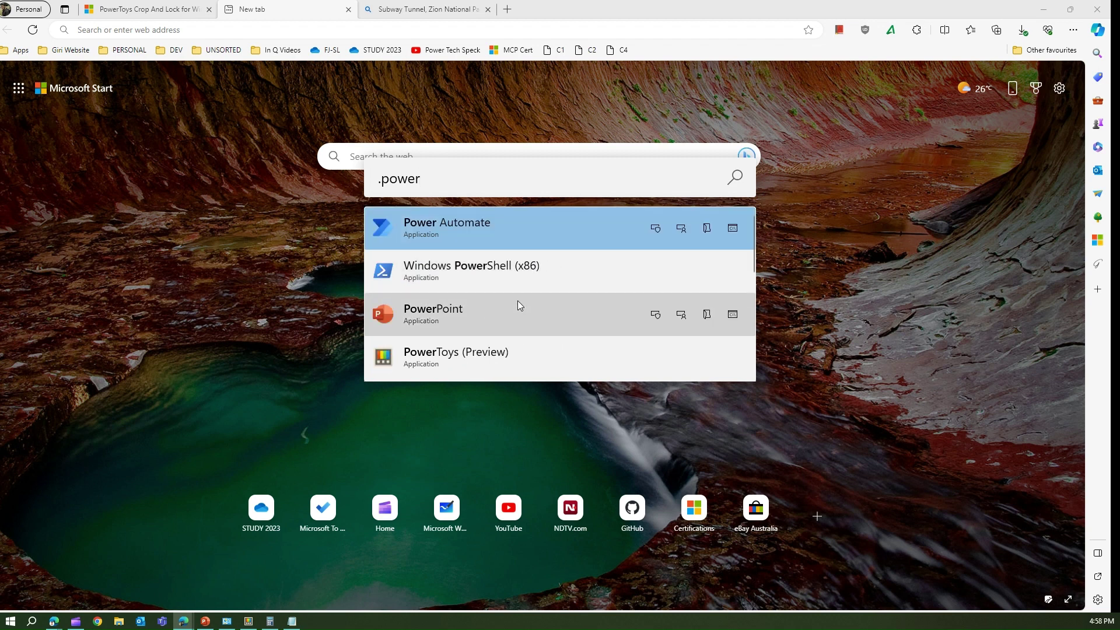
{"action": "left_click_drag", "start_coordinate": [446, 178], "coordinate": [352, 175]}
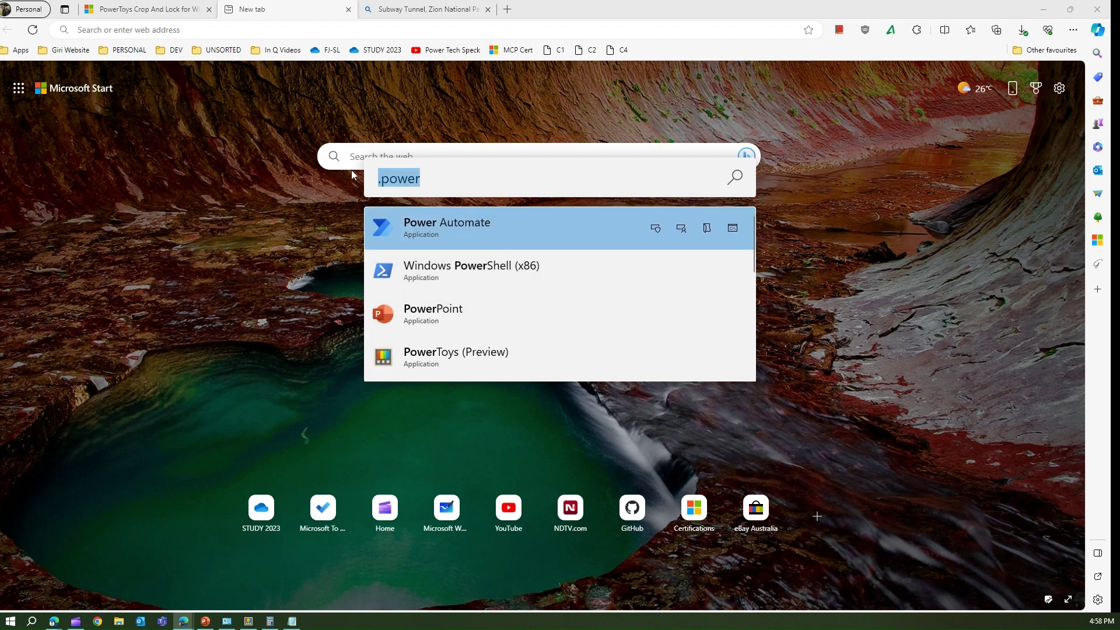
{"action": "key", "text": "BackSpace"}
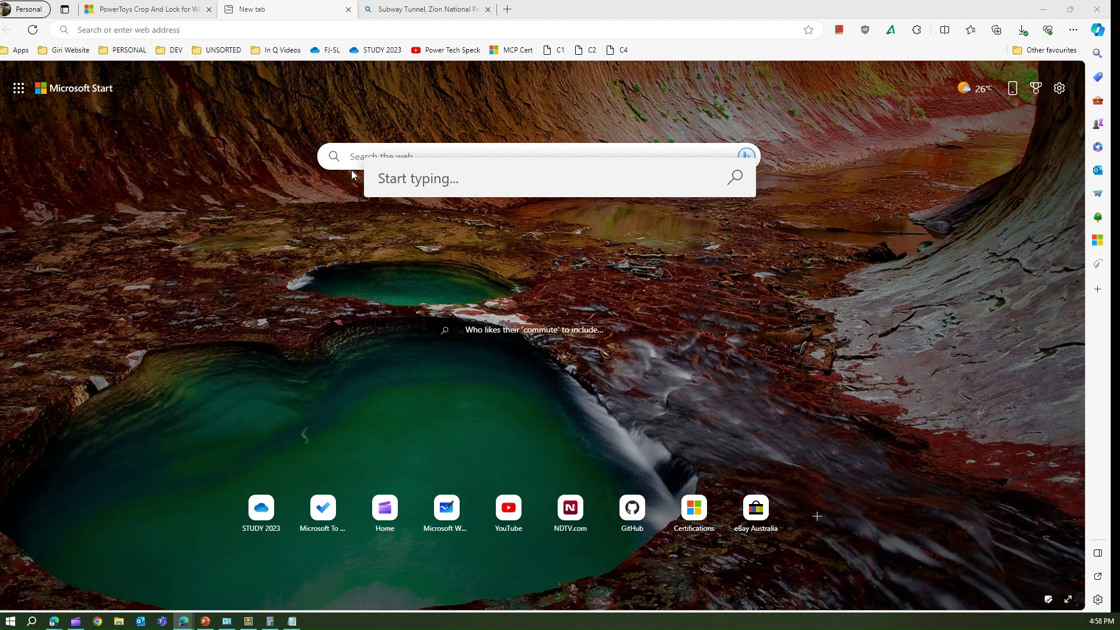
{"action": "type", "text": ":"}
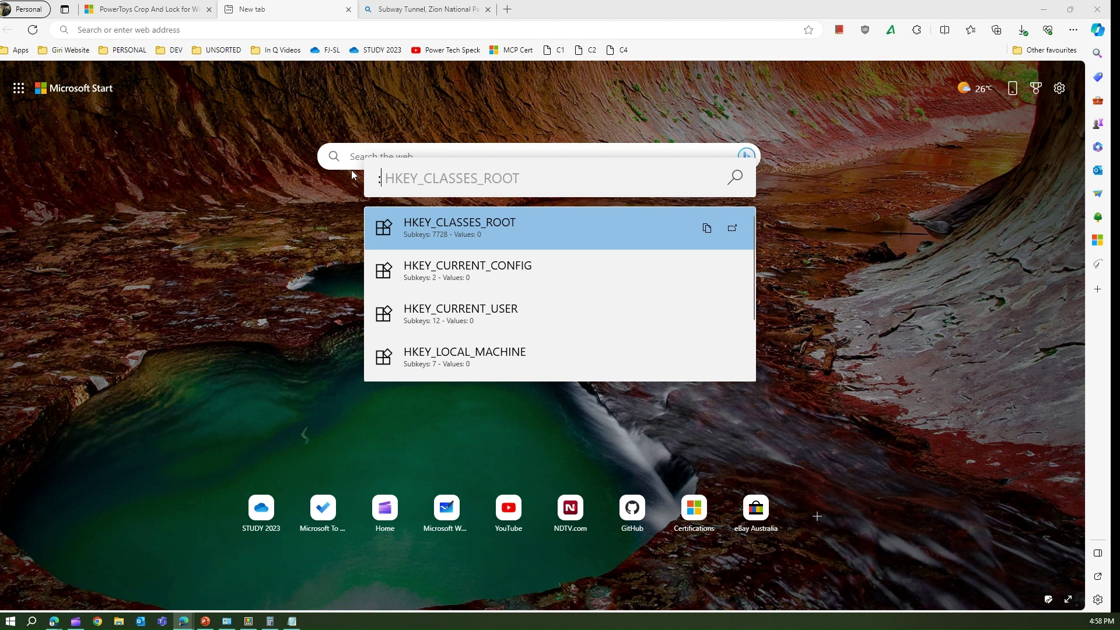
{"action": "scroll", "coordinate": [501, 312], "scroll_direction": "down", "scroll_amount": 2}
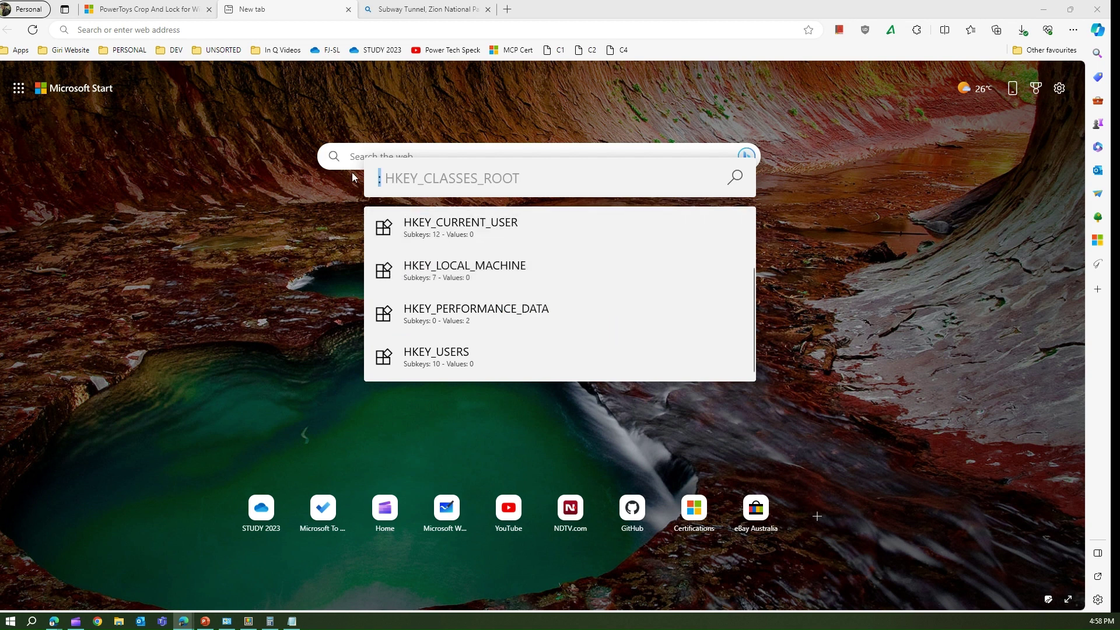
{"action": "key", "text": "BackSpace"}
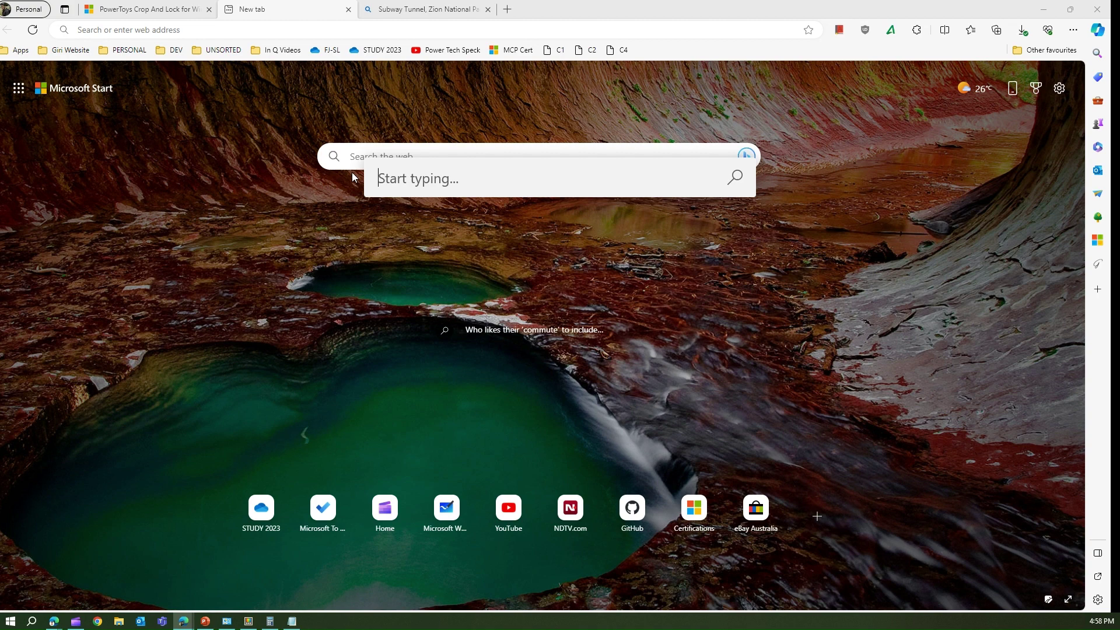
{"action": "type", "text": ":"}
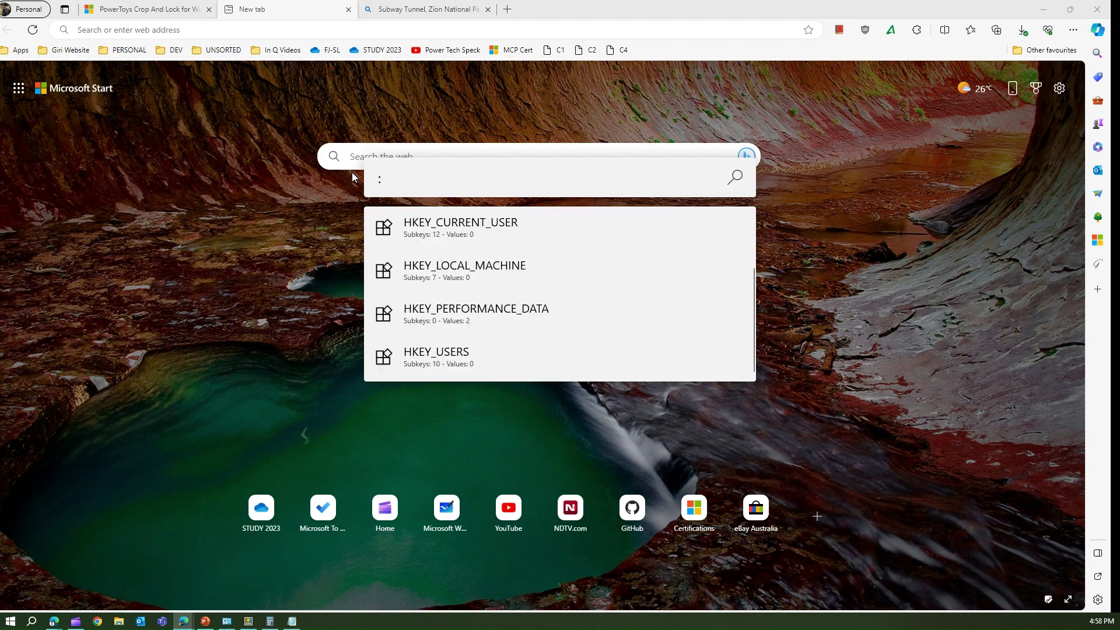
{"action": "key", "text": "BackSpace"}
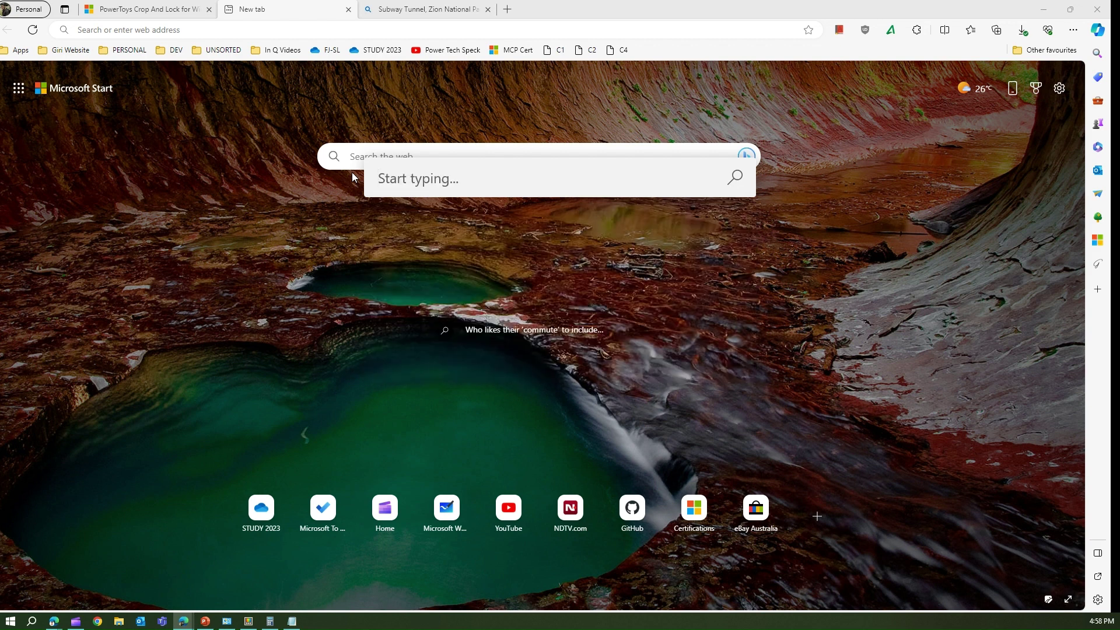
{"action": "type", "text": "!"}
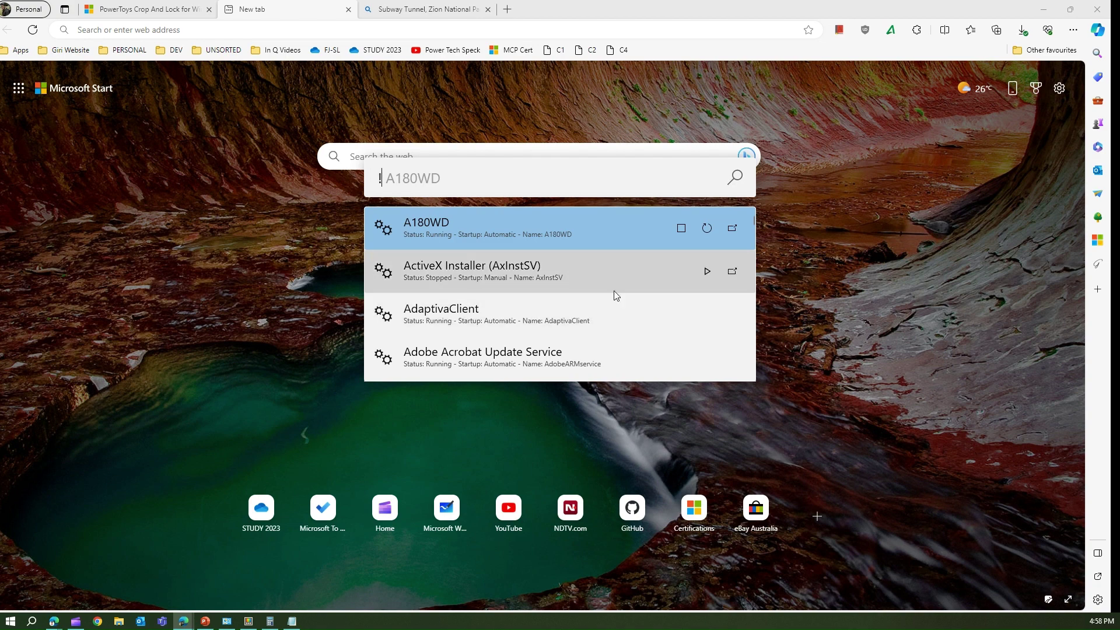
{"action": "scroll", "coordinate": [614, 290], "scroll_direction": "down", "scroll_amount": 6}
{"action": "scroll", "coordinate": [610, 295], "scroll_direction": "down", "scroll_amount": 8}
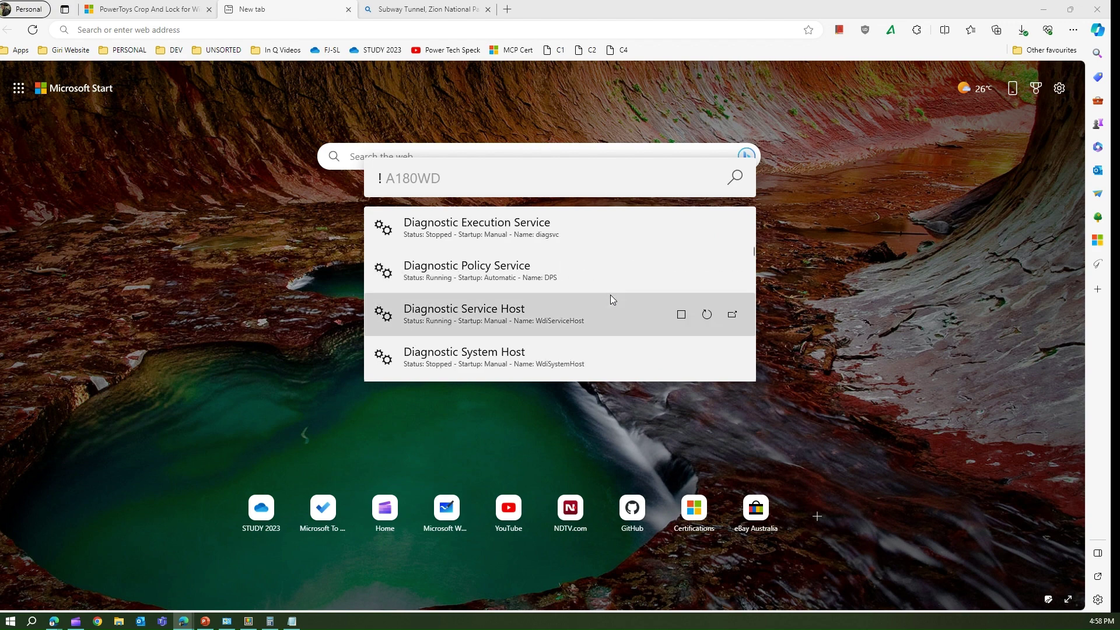
{"action": "scroll", "coordinate": [605, 302], "scroll_direction": "down", "scroll_amount": 8}
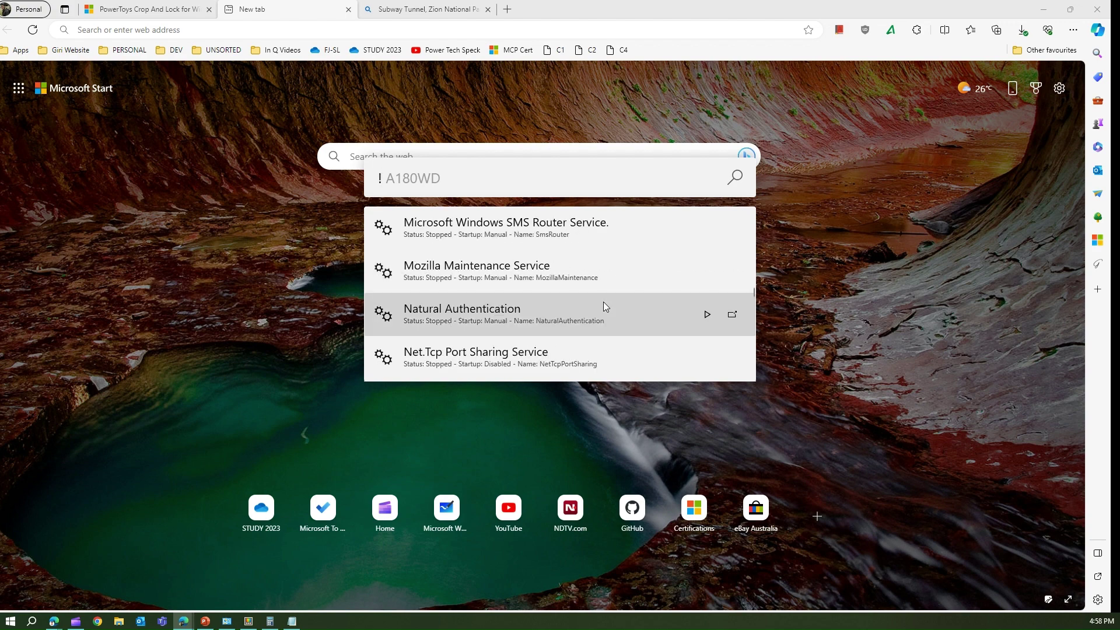
{"action": "scroll", "coordinate": [602, 307], "scroll_direction": "down", "scroll_amount": 3}
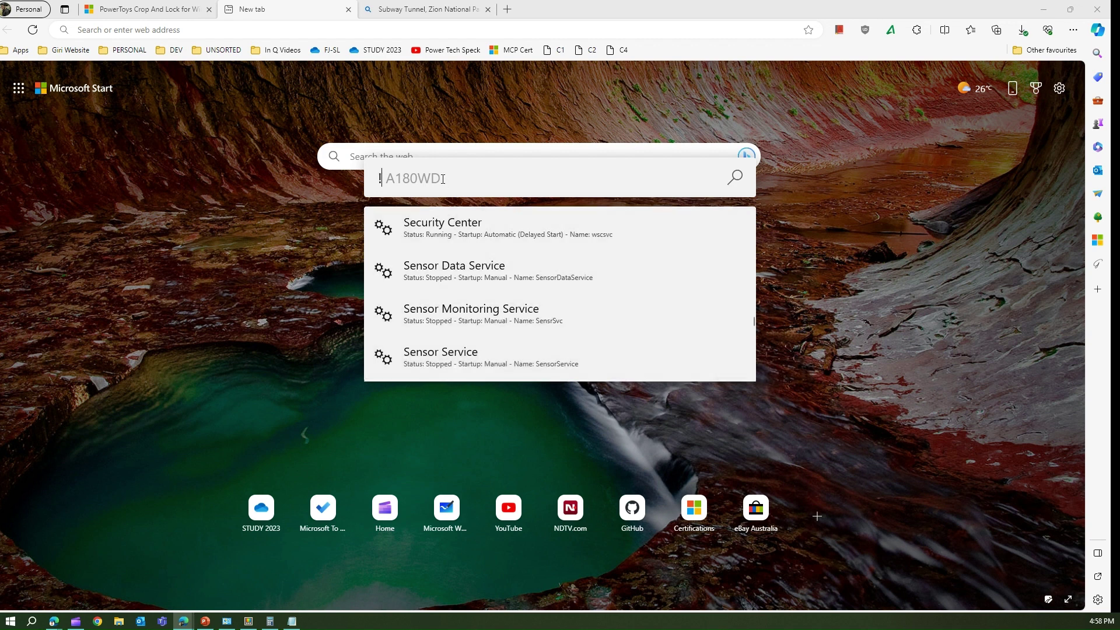
{"action": "key", "text": "BackSpace"}
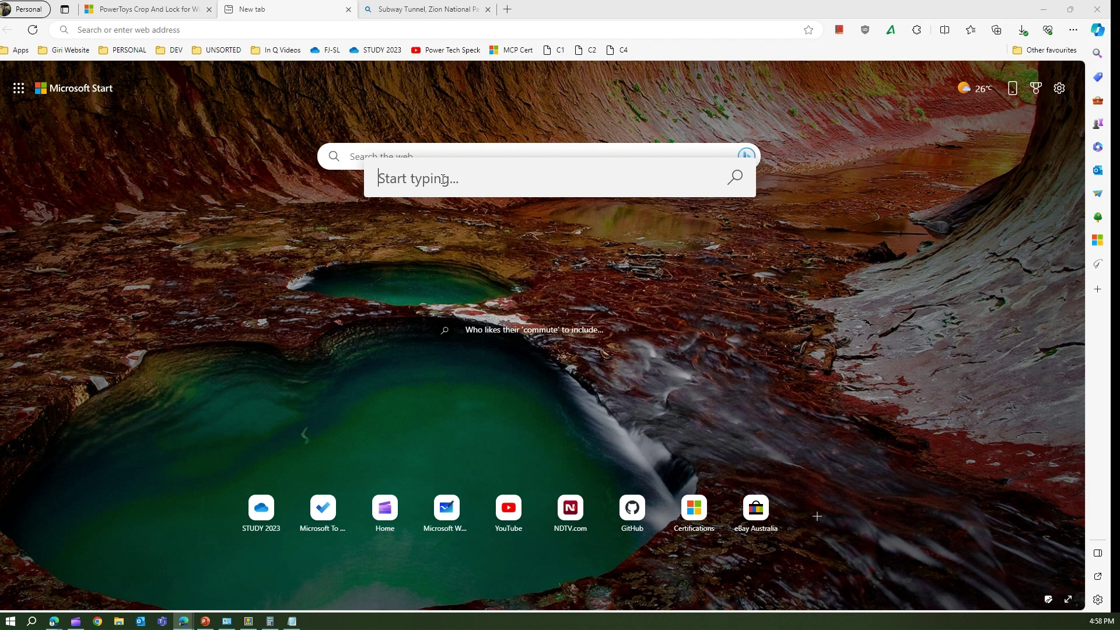
{"action": "type", "text": ">"}
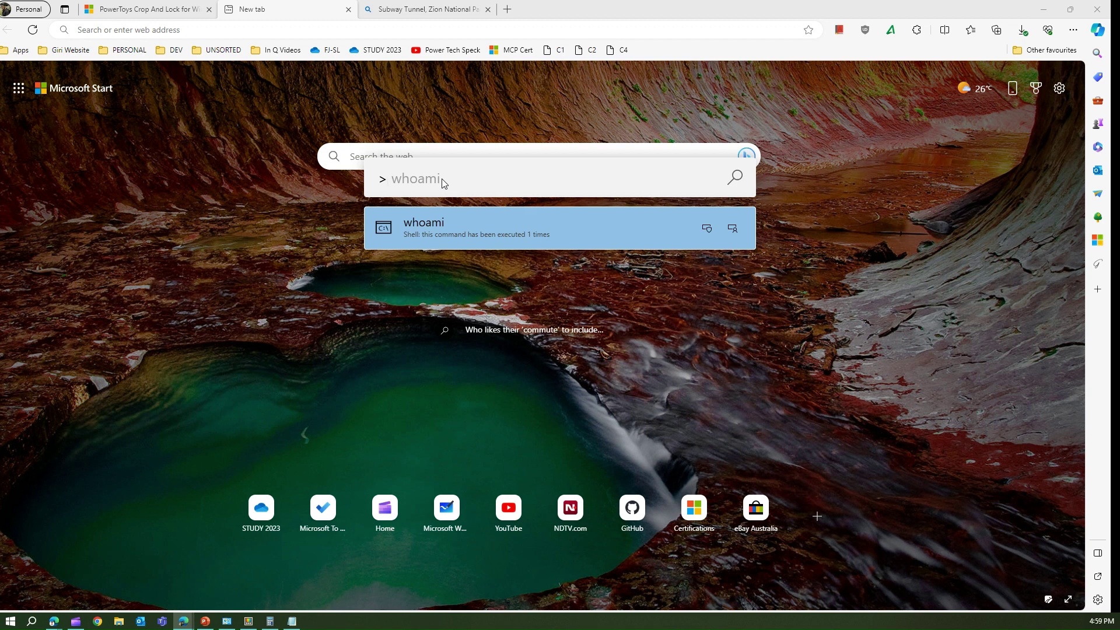
{"action": "type", "text": "whoami"}
{"action": "key", "text": "BackSpace"}
{"action": "key", "text": "BackSpace"}
{"action": "key", "text": "BackSpace"}
{"action": "type", "text": "ami"}
{"action": "key", "text": "BackSpace"}
{"action": "key", "text": "BackSpace"}
{"action": "key", "text": "BackSpace"}
{"action": "key", "text": "BackSpace"}
{"action": "key", "text": "BackSpace"}
{"action": "key", "text": "BackSpace"}
{"action": "key", "text": "BackSpace"}
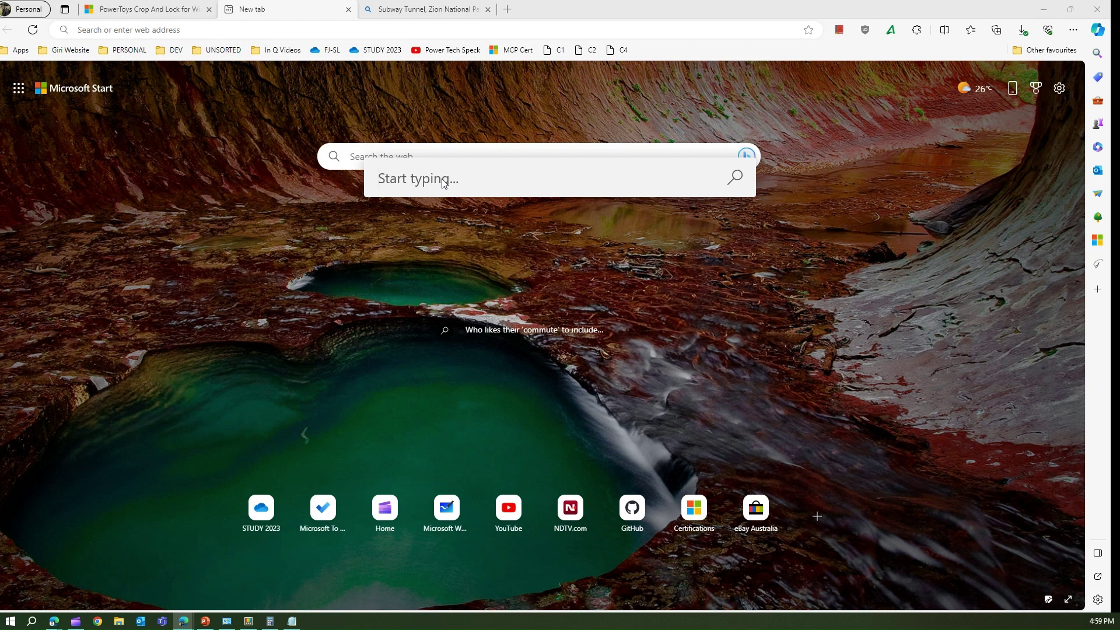
{"action": "type", "text": ")"}
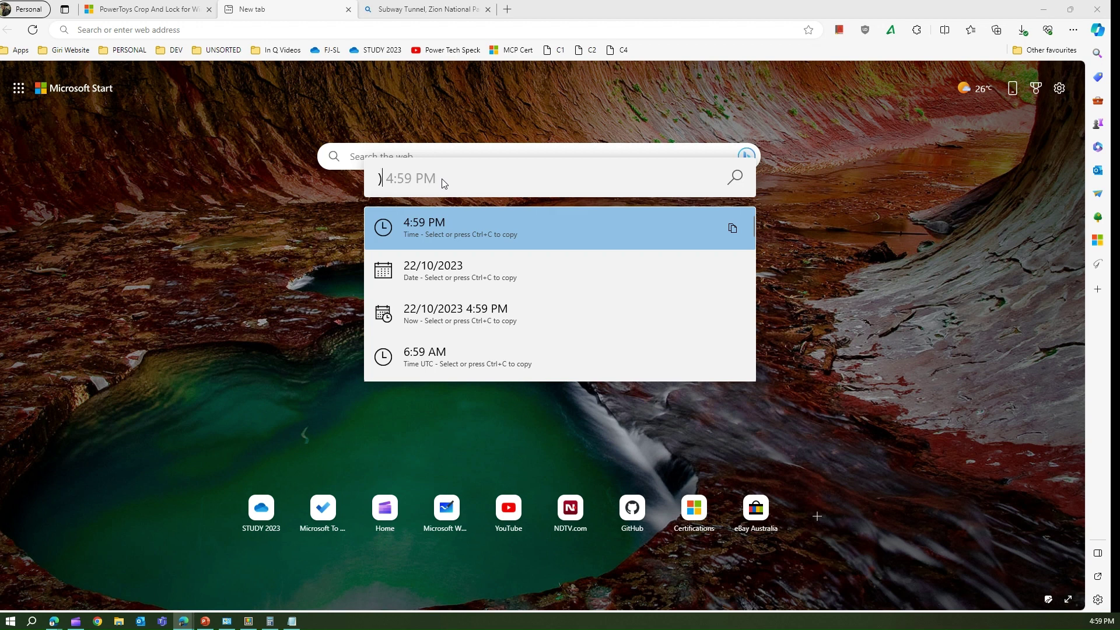
{"action": "type", "text": "time"}
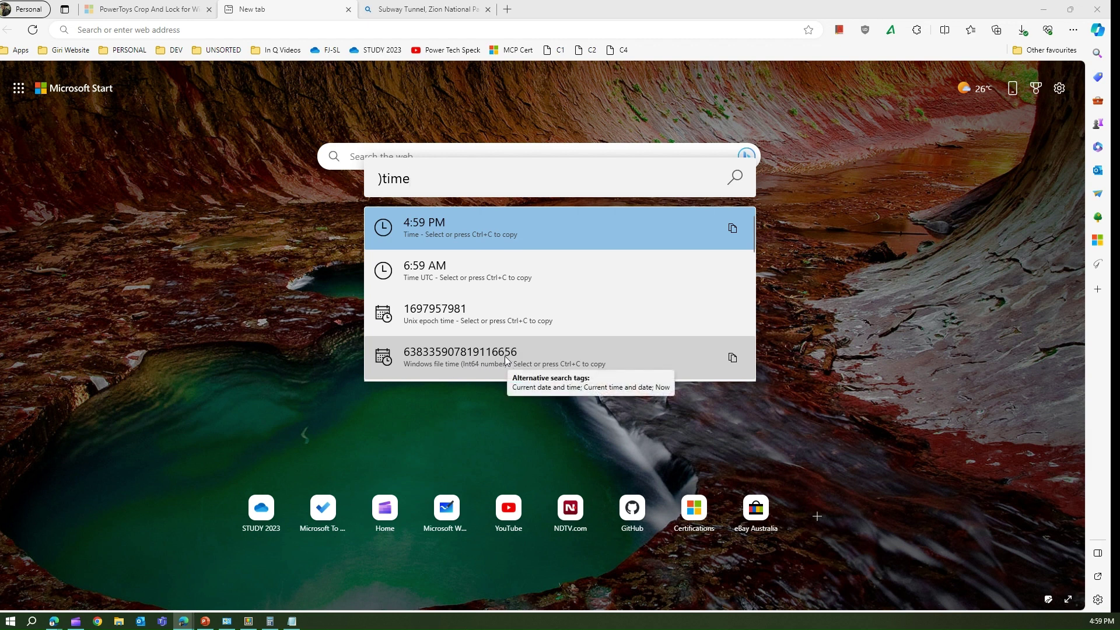
{"action": "key", "text": "BackSpace"}
{"action": "key", "text": "BackSpace"}
{"action": "key", "text": "BackSpace"}
{"action": "key", "text": "BackSpace"}
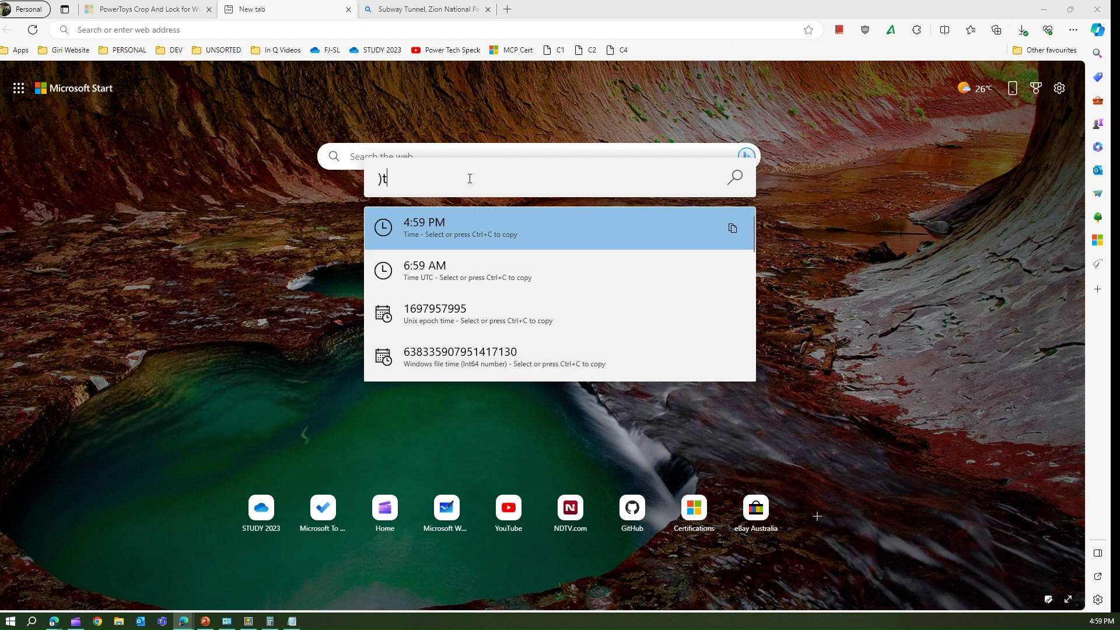
{"action": "type", "text": "date"}
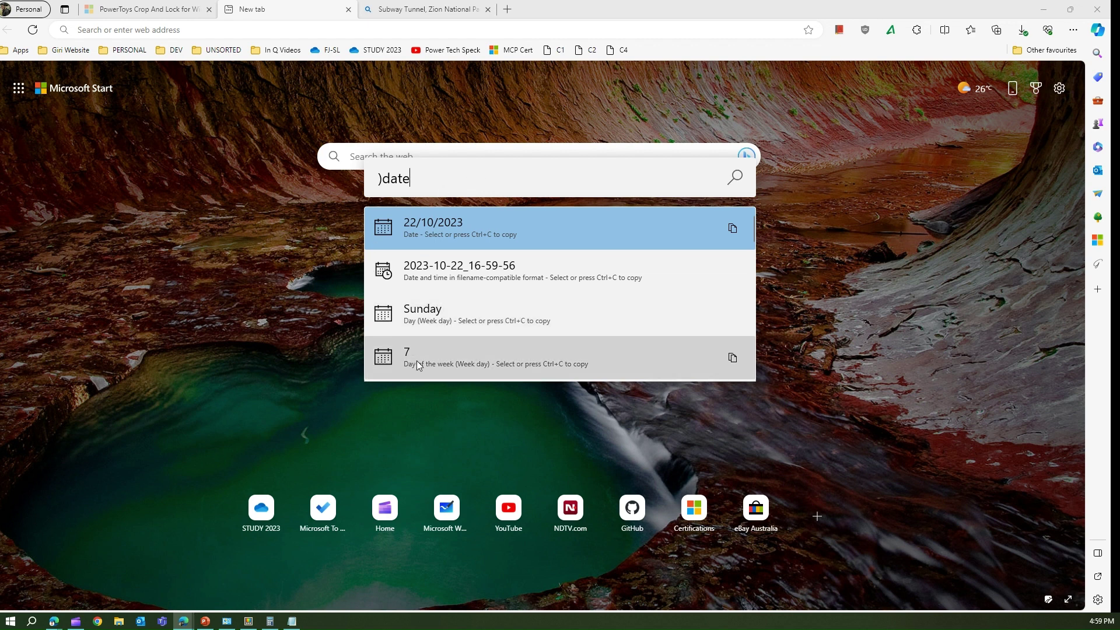
{"action": "scroll", "coordinate": [425, 365], "scroll_direction": "down", "scroll_amount": 3}
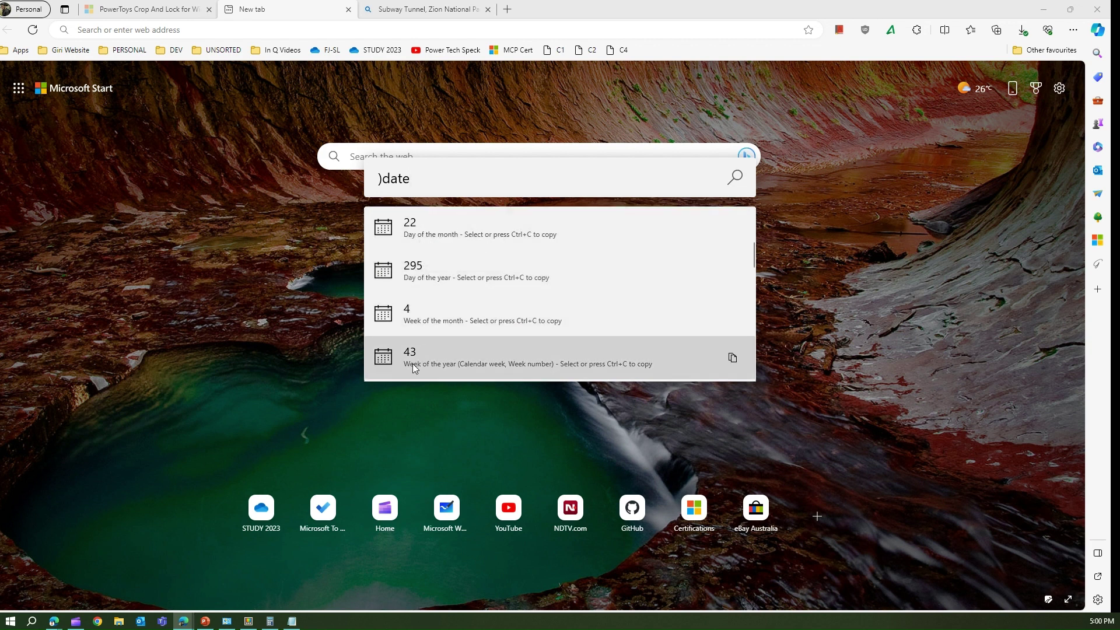
{"action": "key", "text": "BackSpace"}
{"action": "key", "text": "BackSpace"}
{"action": "key", "text": "BackSpace"}
{"action": "key", "text": "BackSpace"}
{"action": "key", "text": "BackSpace"}
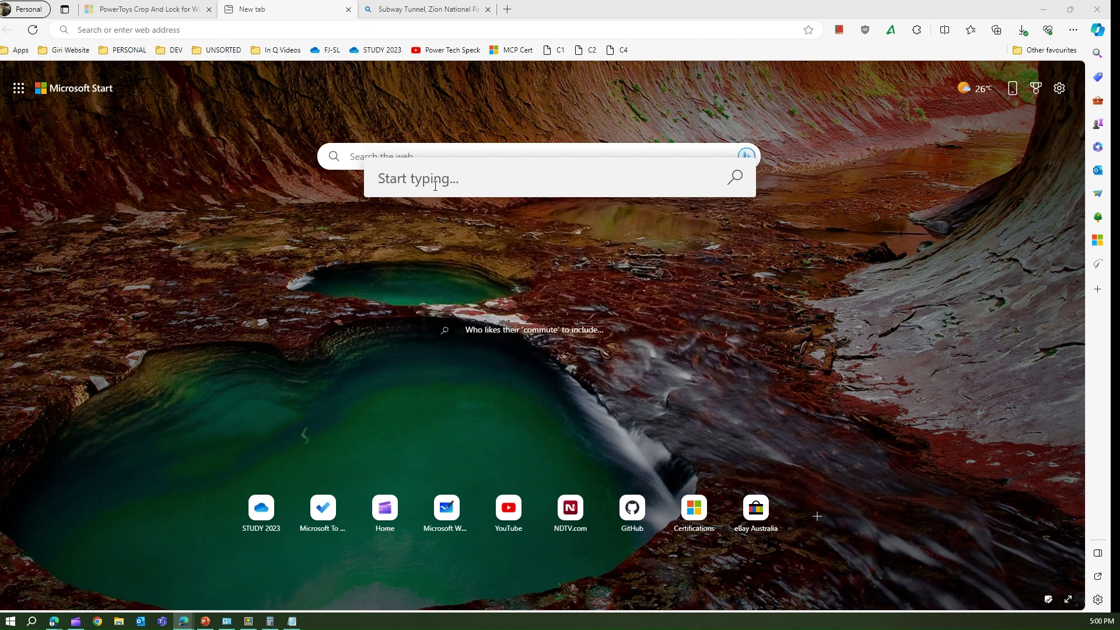
Run a ?? web search for a person's name, return to the new tab, and reopen the launcher.
{"action": "type", "text": "?? "}
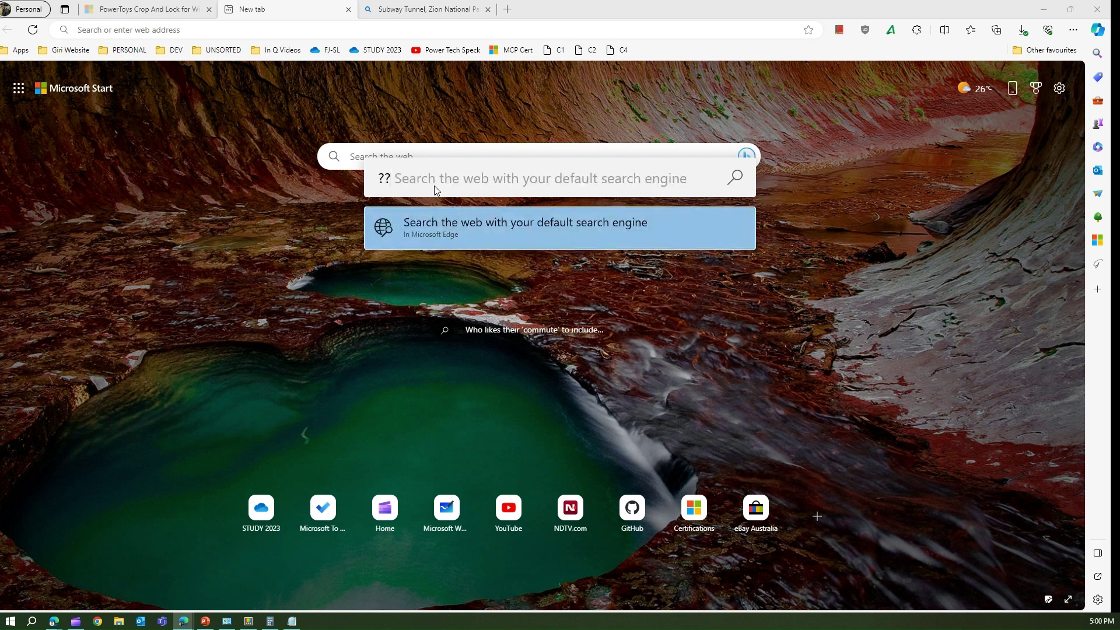
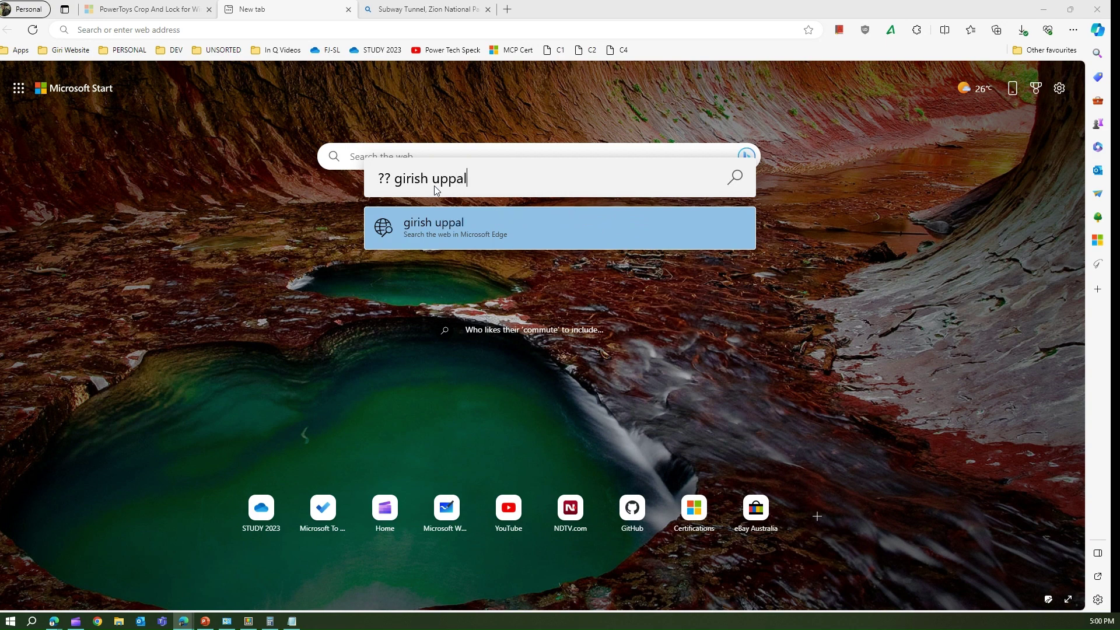
{"action": "key", "text": "Return"}
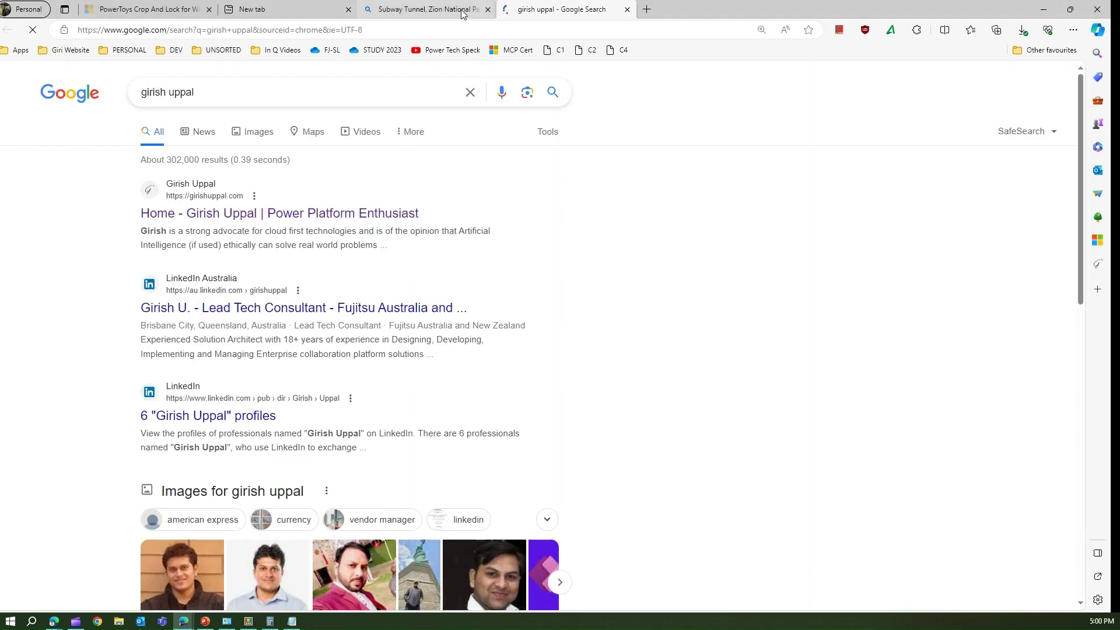
{"action": "mouse_move", "coordinate": [285, 5]}
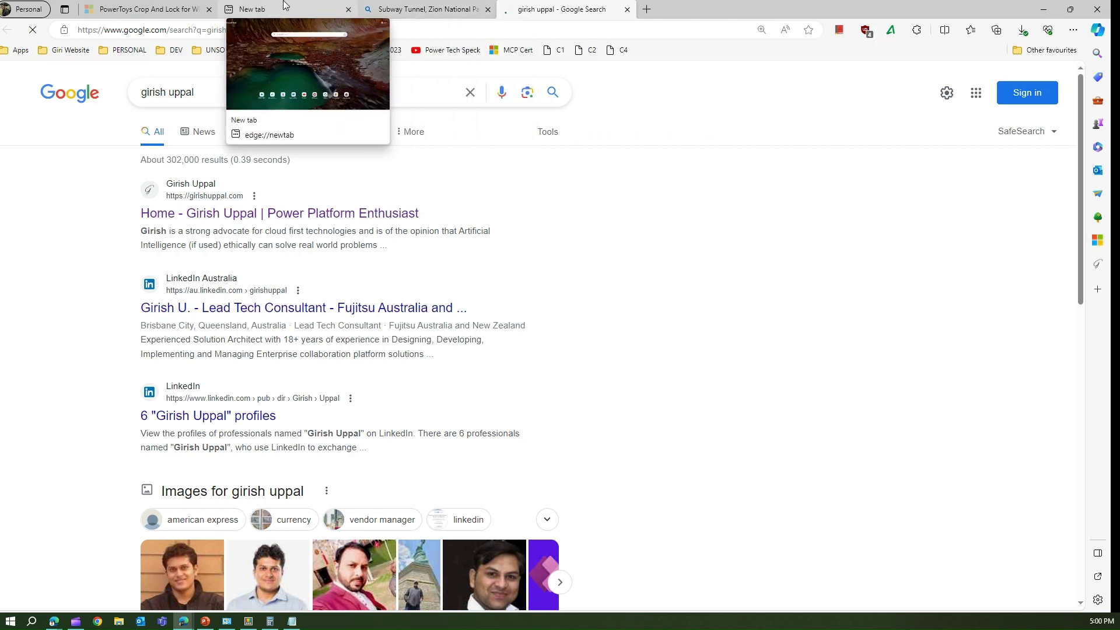
{"action": "left_click", "coordinate": [286, 6]}
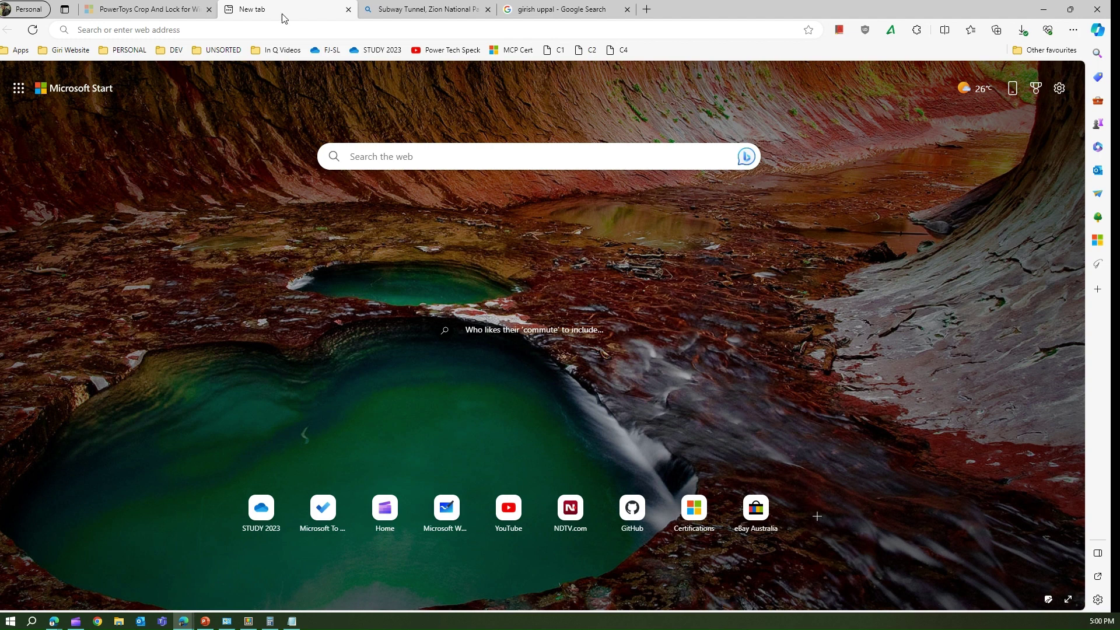
{"action": "key", "text": "alt+space"}
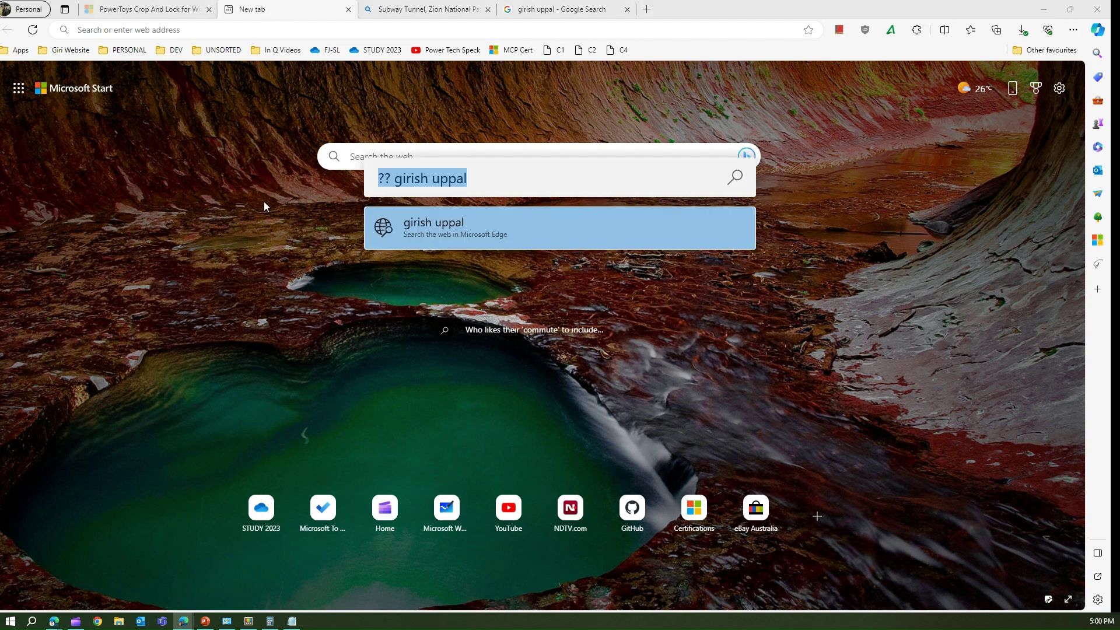
Replace the remembered web search with the $ Windows settings prefix.
{"action": "type", "text": "?a"}
{"action": "key", "text": "BackSpace"}
{"action": "key", "text": "BackSpace"}
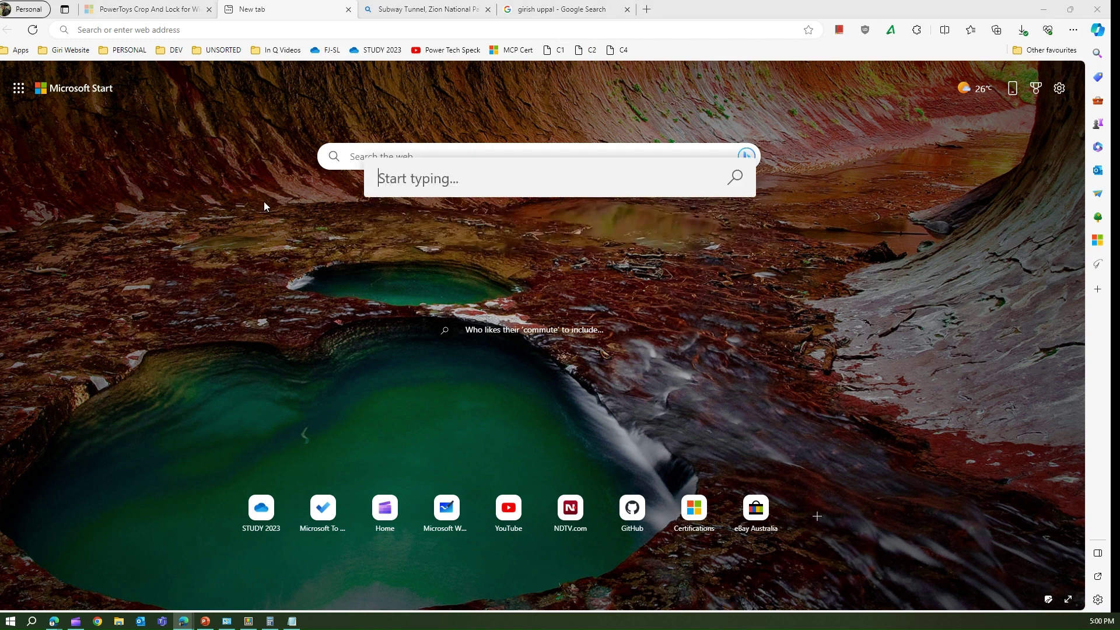
{"action": "type", "text": "??"}
{"action": "key", "text": "BackSpace"}
{"action": "key", "text": "BackSpace"}
{"action": "type", "text": "$"}
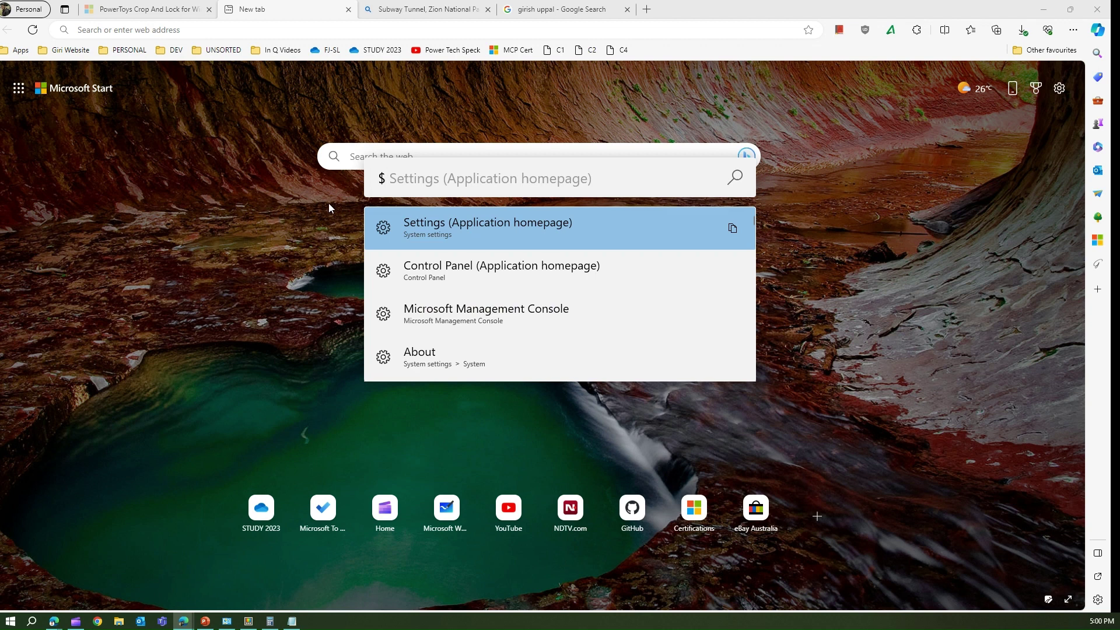
{"action": "key", "text": "BackSpace"}
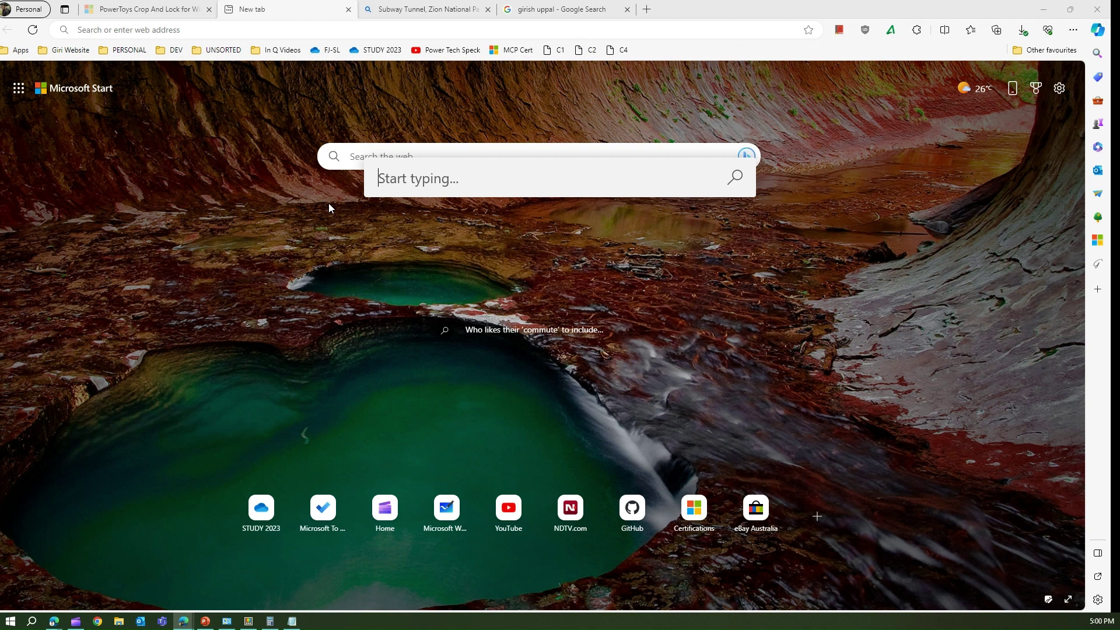
{"action": "type", "text": "$"}
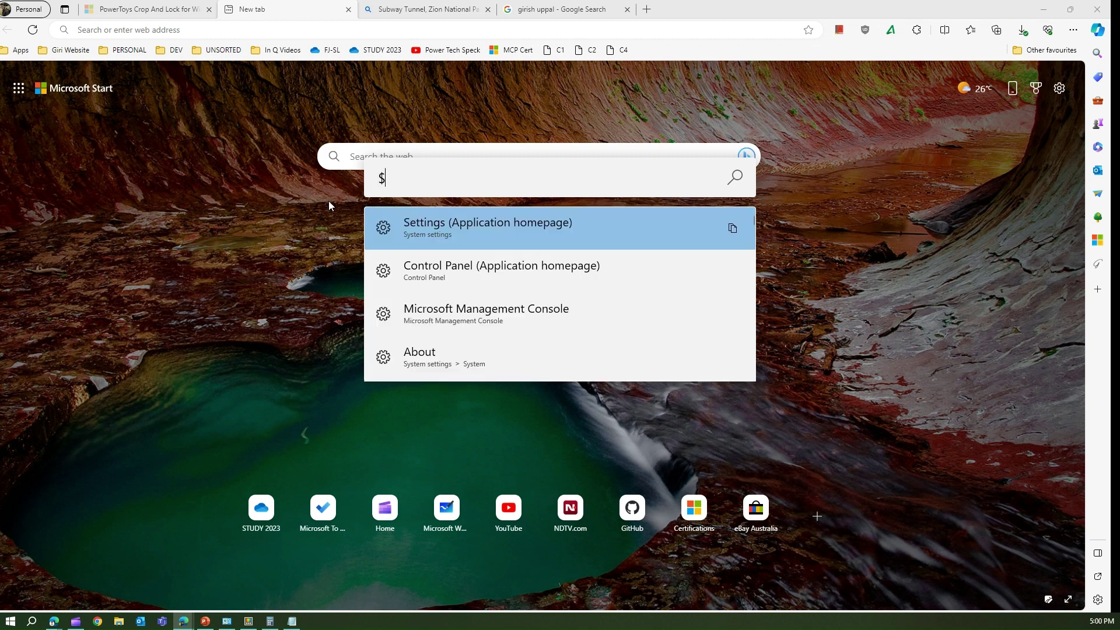
Open and close Control Panel from the $ results, then reopen the launcher to scroll the settings list.
{"action": "left_click", "coordinate": [454, 274]}
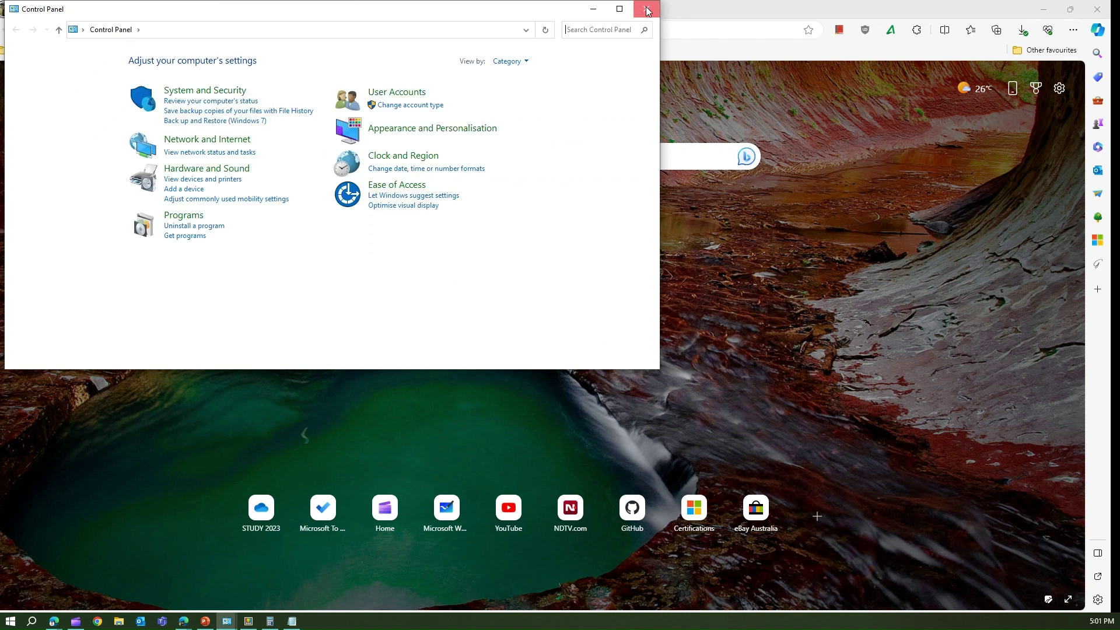
{"action": "left_click", "coordinate": [664, 27]}
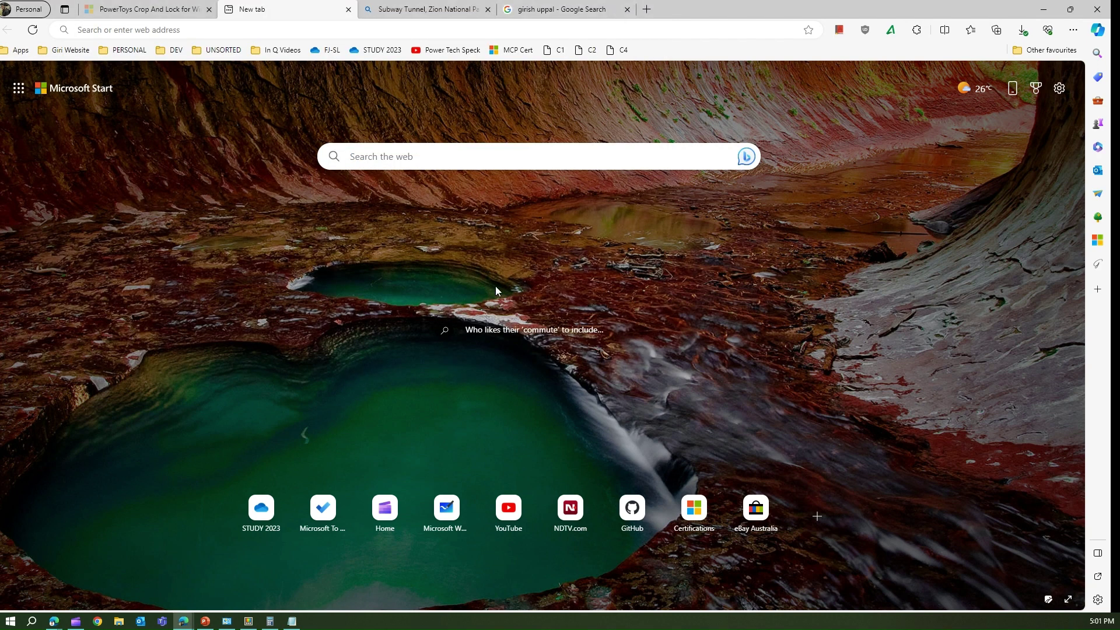
{"action": "key", "text": "alt+space"}
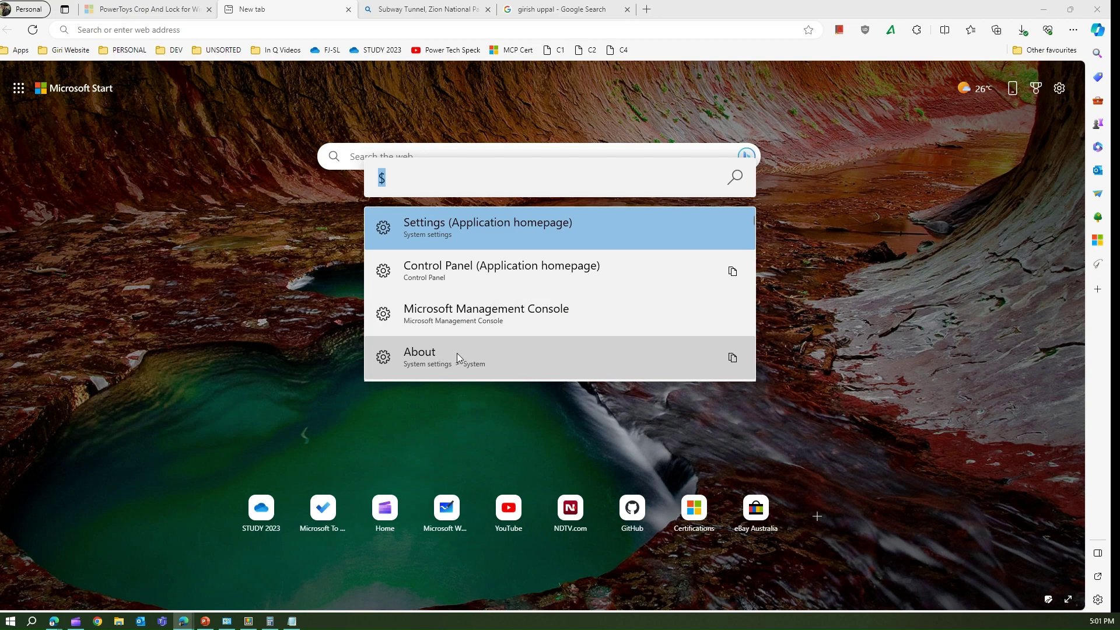
{"action": "scroll", "coordinate": [451, 353], "scroll_direction": "down", "scroll_amount": 5}
{"action": "key", "text": "ctrl"}
{"action": "key", "text": "ctrl"}
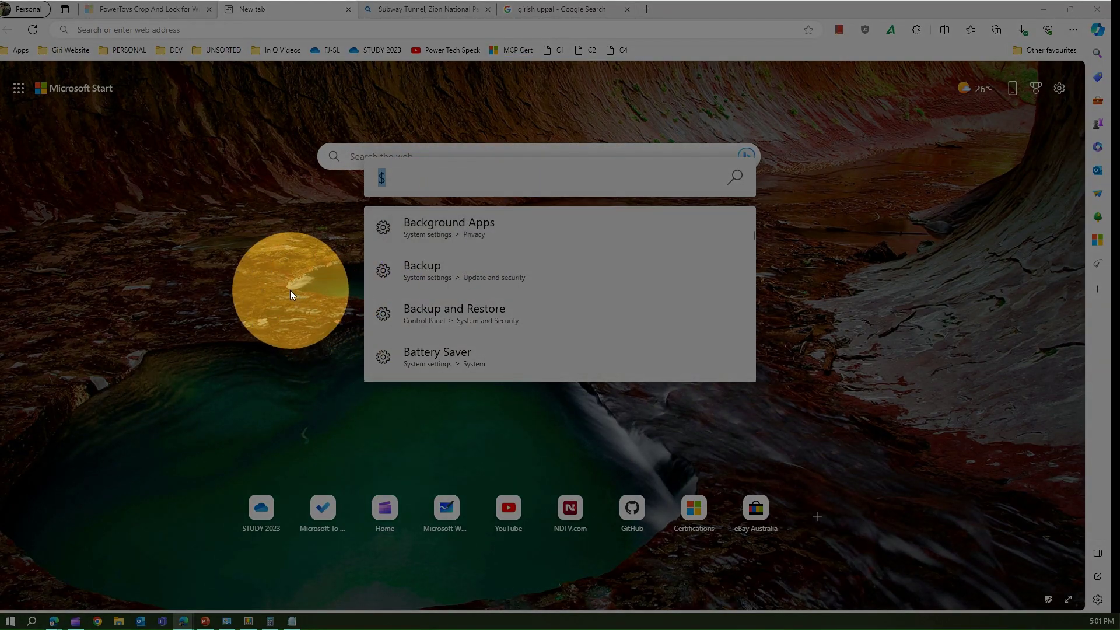
{"action": "left_click", "coordinate": [417, 180]}
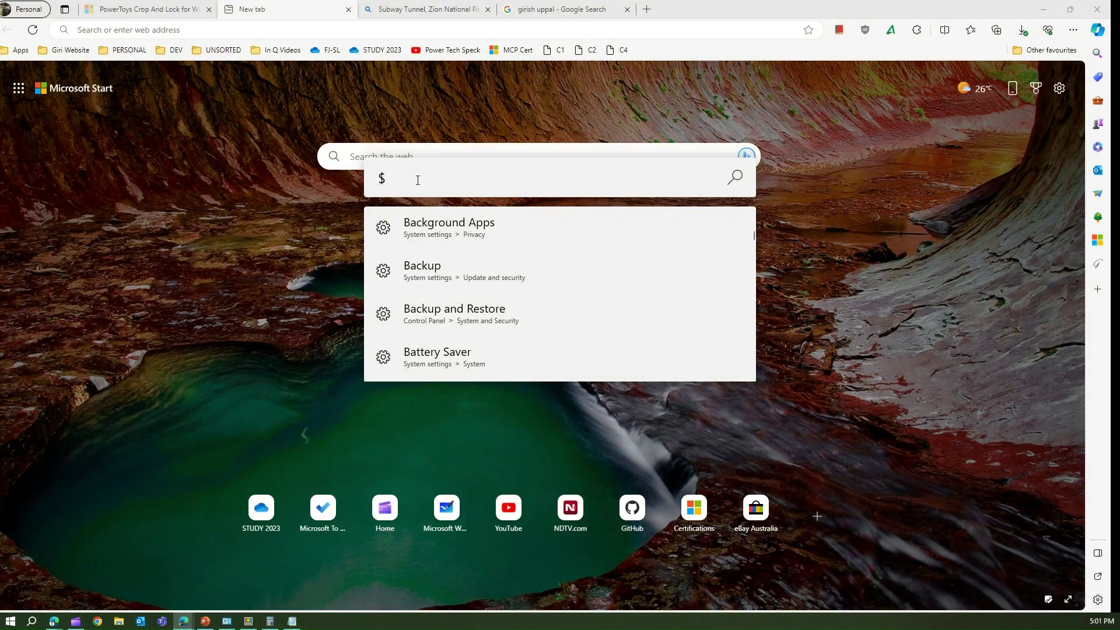
Type < to list open windows, scrolling through PowerToys Settings and PowerToys.pptx, then reopen the launcher.
{"action": "key", "text": "BackSpace"}
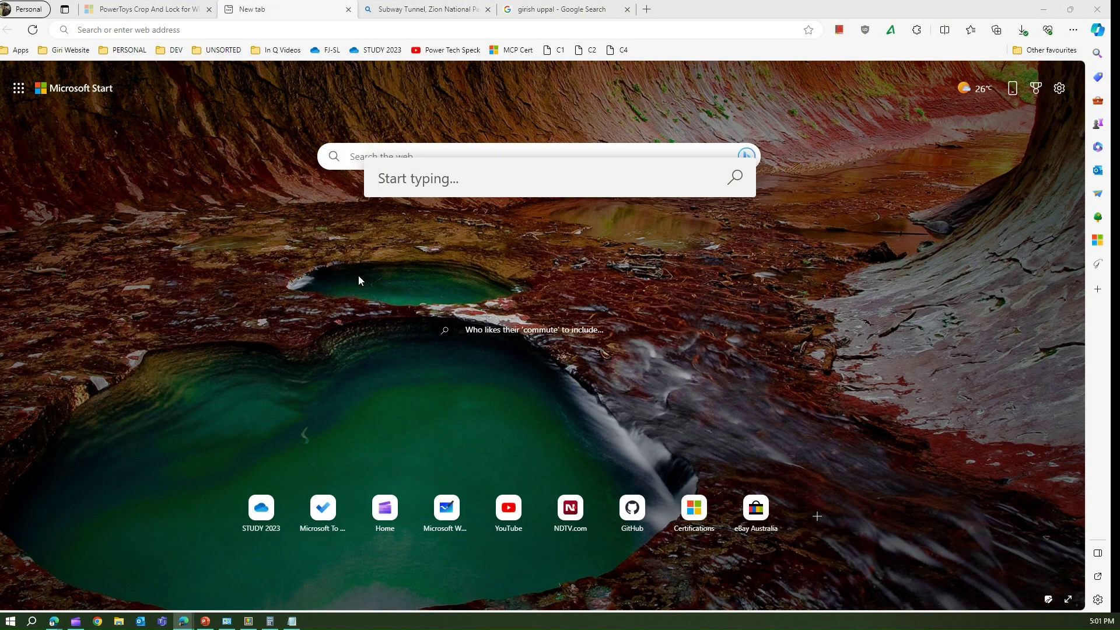
{"action": "key", "text": "ctrl"}
{"action": "key", "text": "ctrl"}
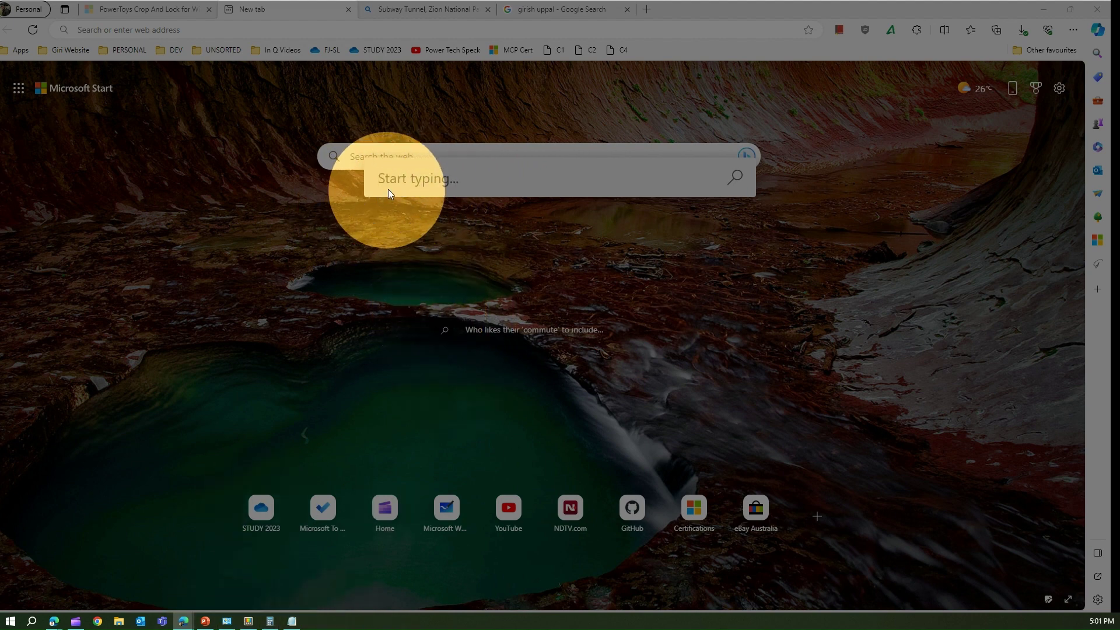
{"action": "key", "text": "ctrl"}
{"action": "type", "text": "<"}
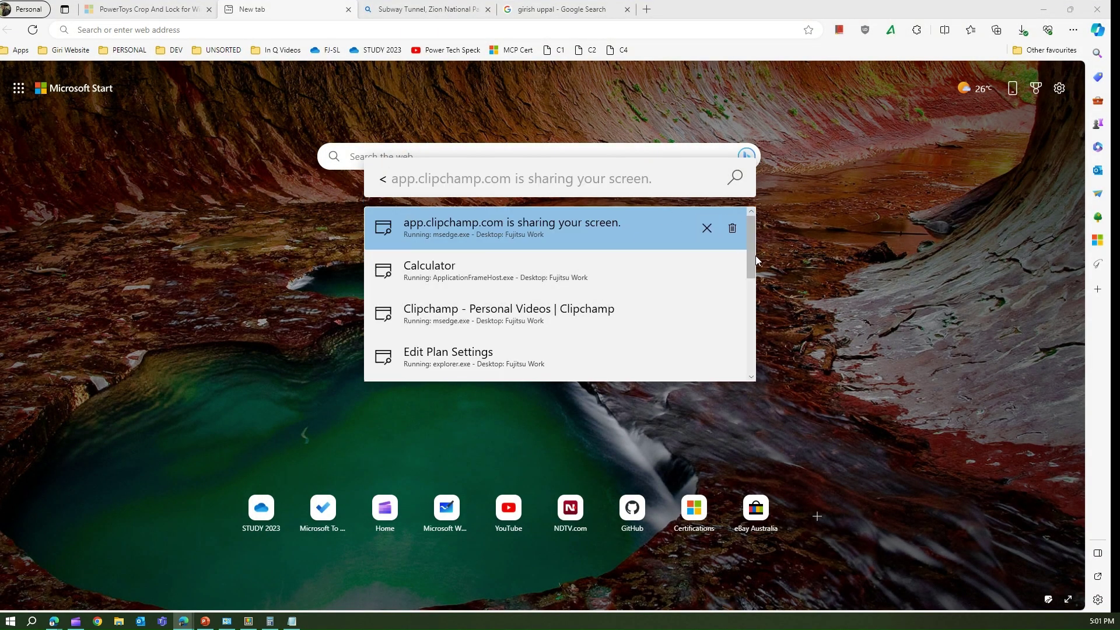
{"action": "left_click_drag", "start_coordinate": [752, 264], "coordinate": [751, 233]}
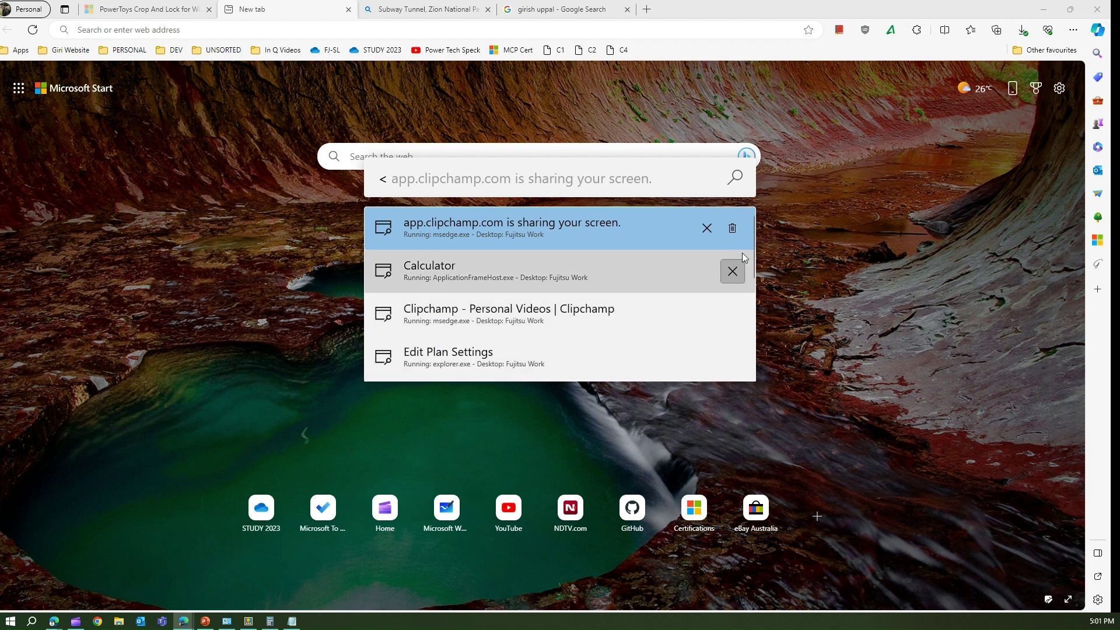
{"action": "left_click_drag", "start_coordinate": [751, 264], "coordinate": [755, 336]}
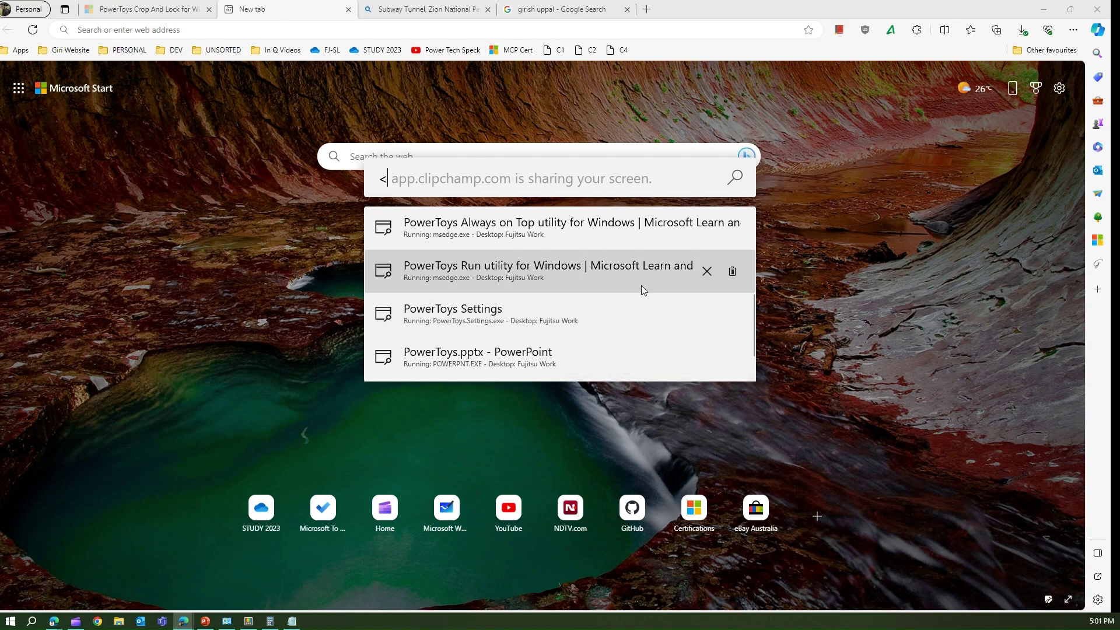
{"action": "key", "text": "ctrl"}
{"action": "key", "text": "ctrl"}
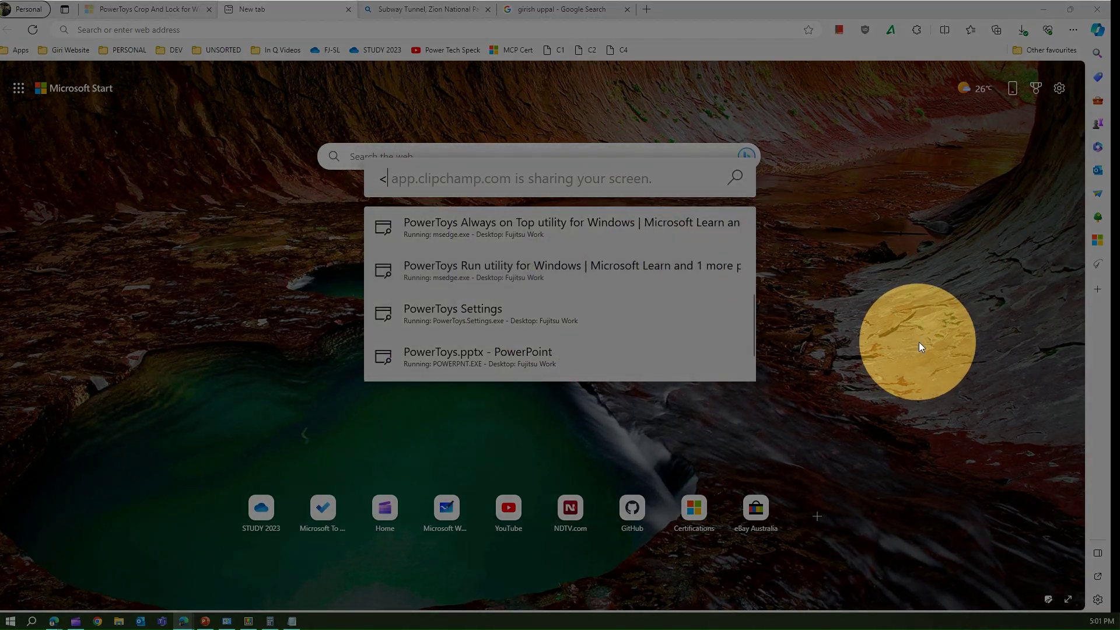
{"action": "key", "text": "Escape"}
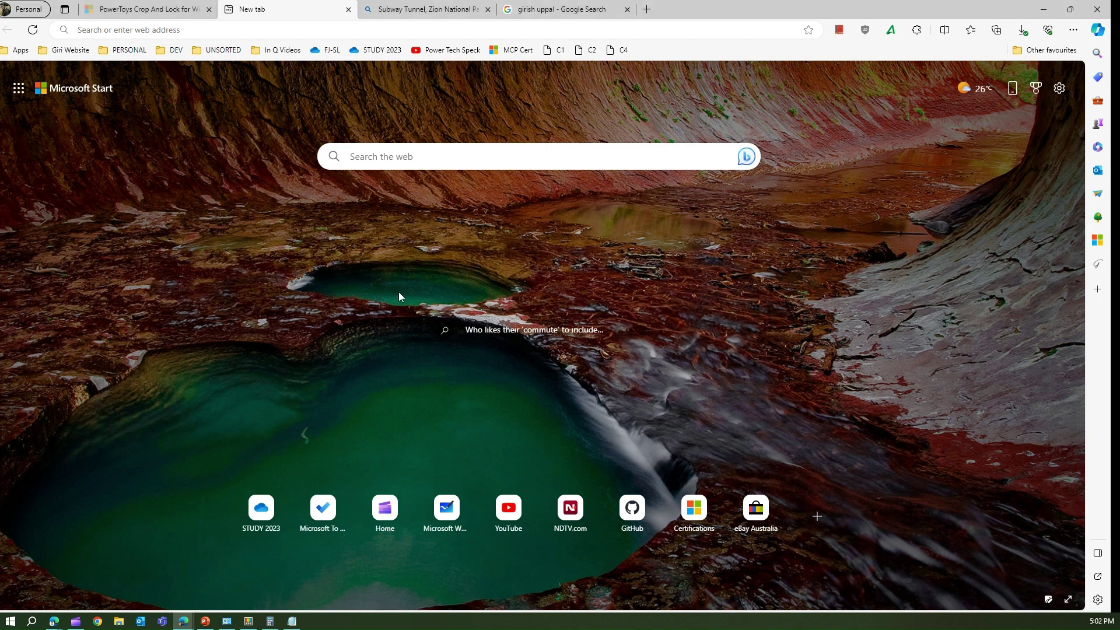
{"action": "key", "text": "alt+space"}
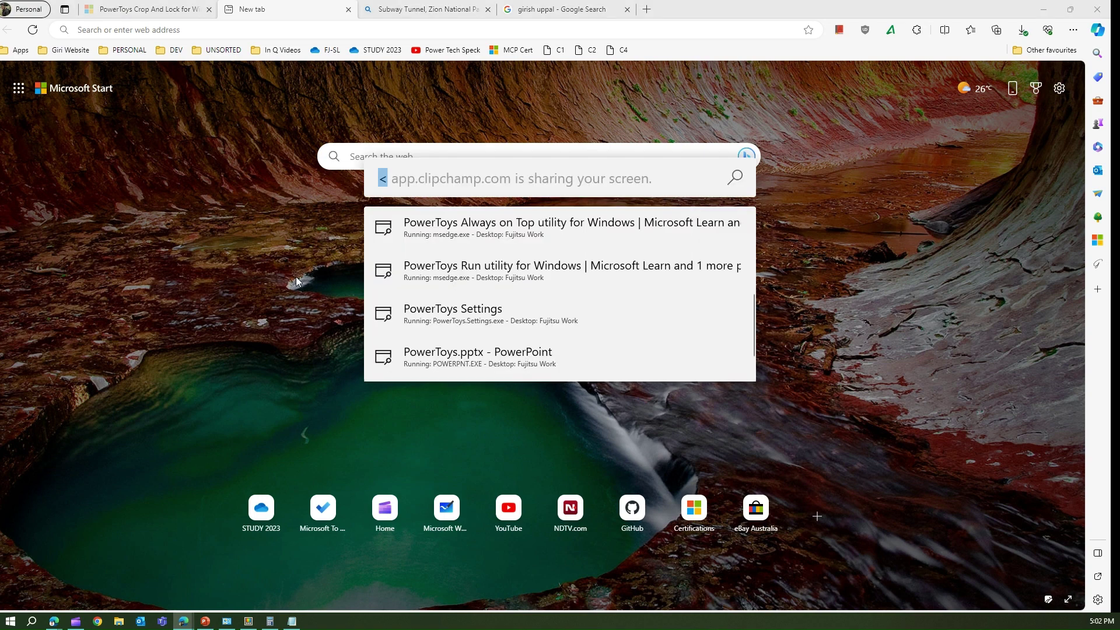
Generate a GUID with #guid, then switch the query to #guid1 for a Version 1 GUID.
{"action": "key", "text": "BackSpace"}
{"action": "type", "text": "#"}
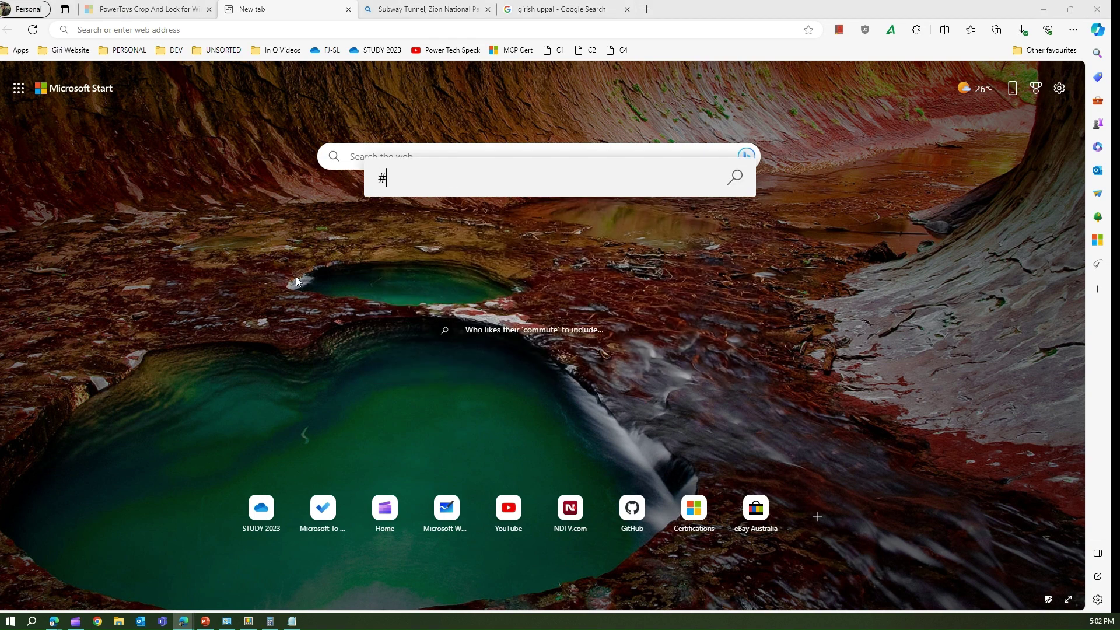
{"action": "type", "text": "guid"}
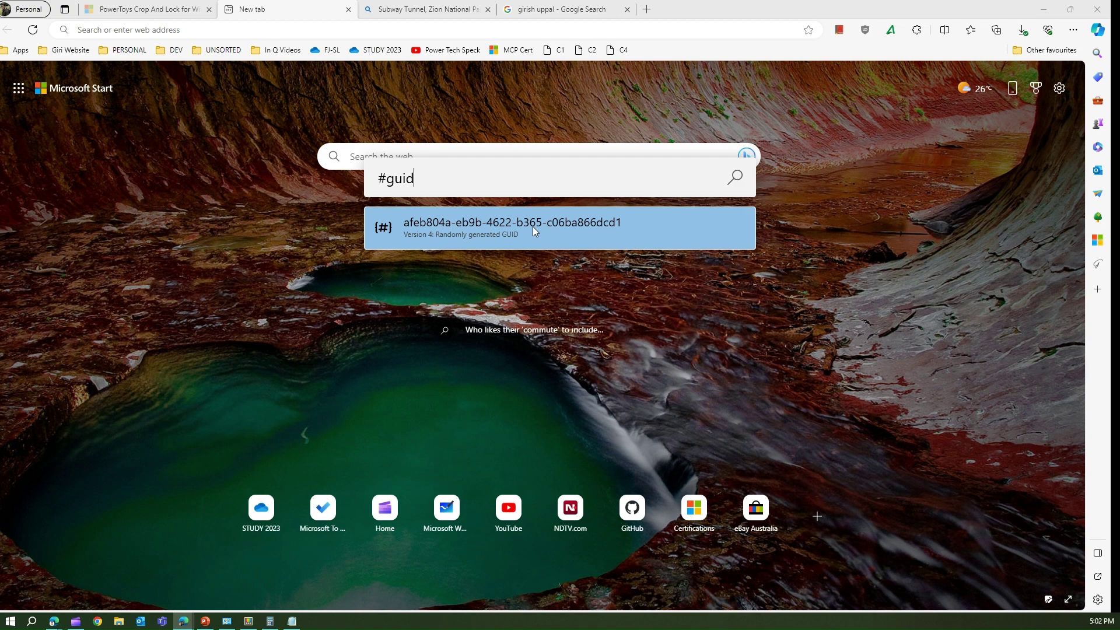
{"action": "key", "text": "BackSpace"}
{"action": "key", "text": "BackSpace"}
{"action": "key", "text": "BackSpace"}
{"action": "key", "text": "BackSpace"}
{"action": "type", "text": "guid1"}
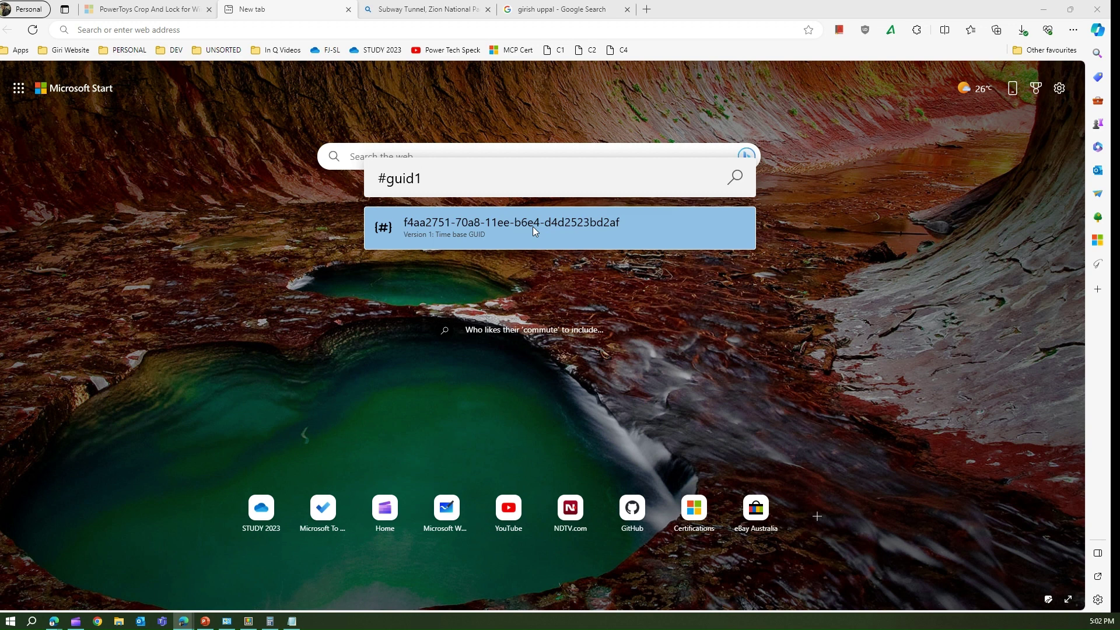
{"action": "key", "text": "Return"}
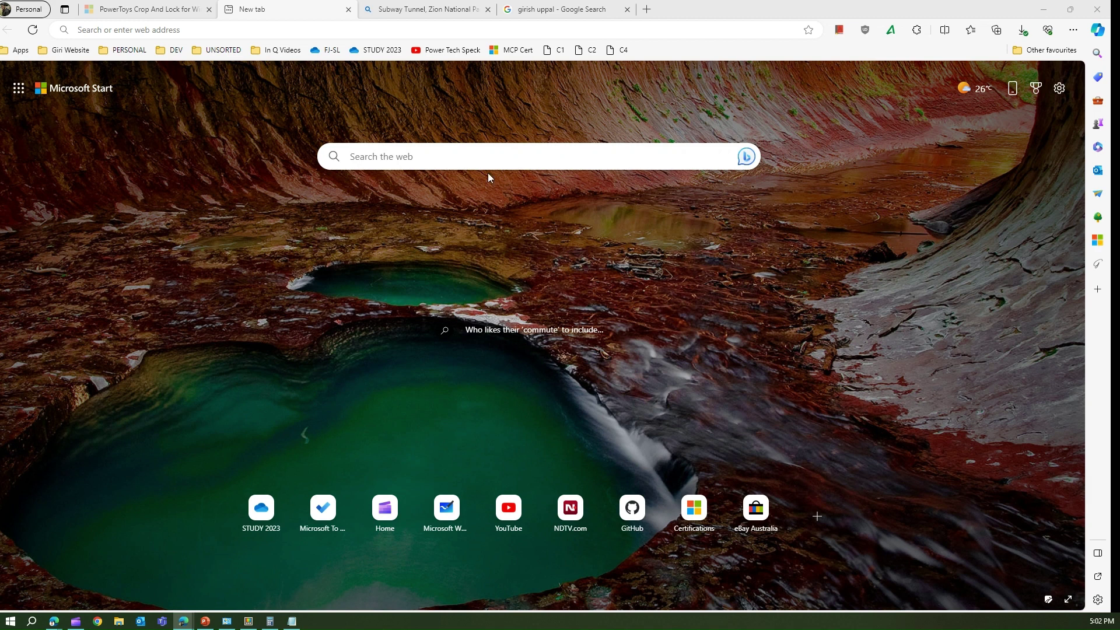
{"action": "left_click", "coordinate": [438, 155]}
Reopen the launcher and retype the trailing 1 of #guid1 to regenerate the time-based GUID.
{"action": "key", "text": "alt+space"}
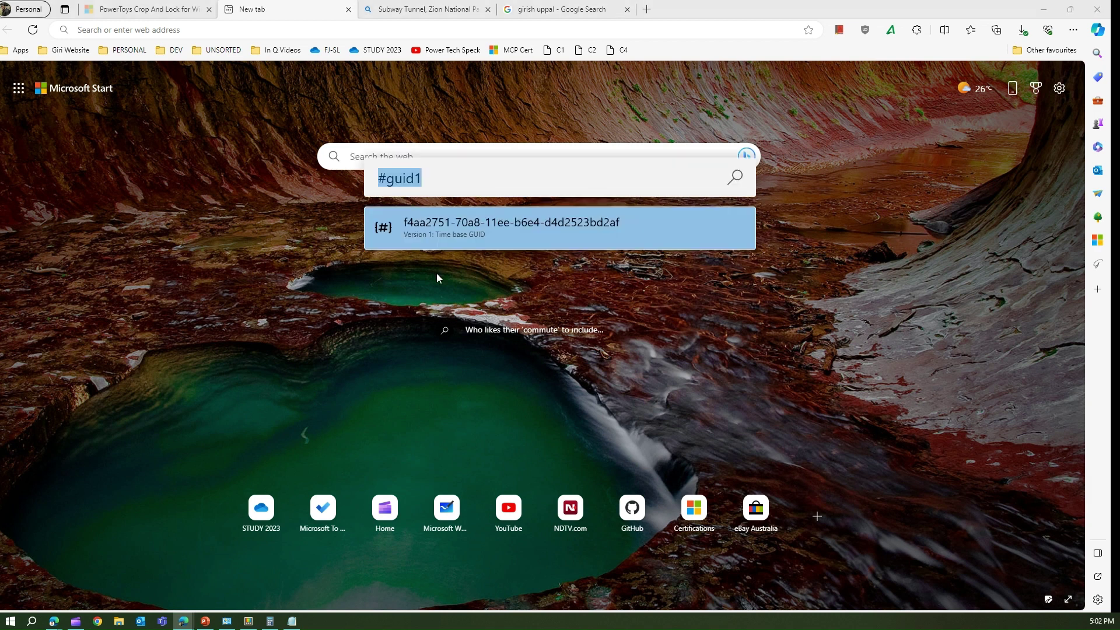
{"action": "key", "text": "End"}
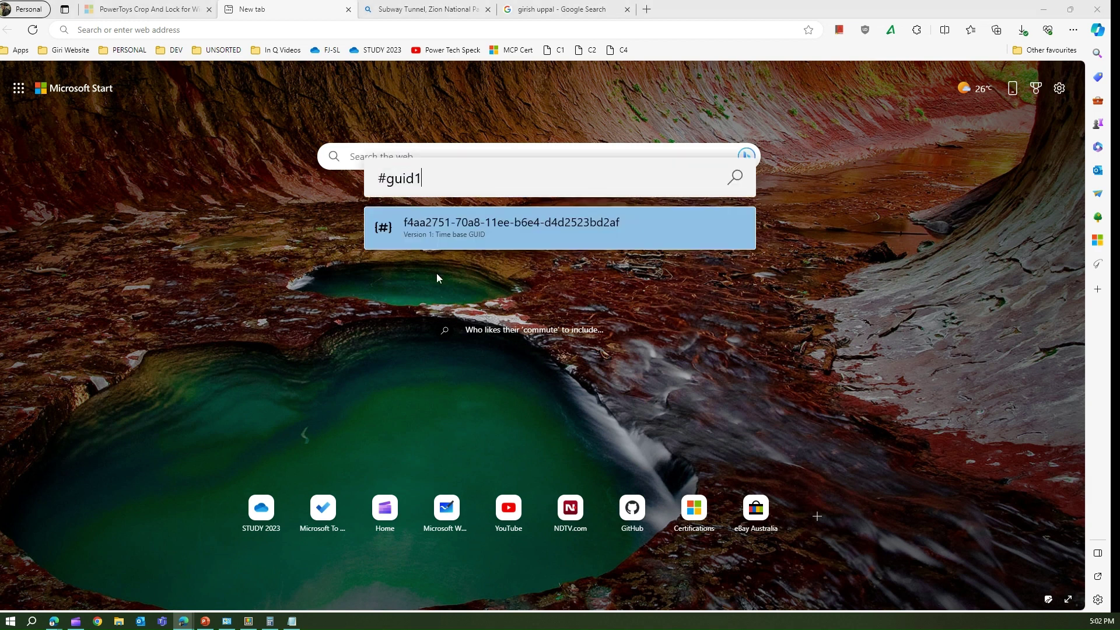
{"action": "key", "text": "BackSpace"}
{"action": "type", "text": "1"}
{"action": "key", "text": "BackSpace"}
{"action": "type", "text": "1"}
{"action": "key", "text": "BackSpace"}
{"action": "type", "text": "1"}
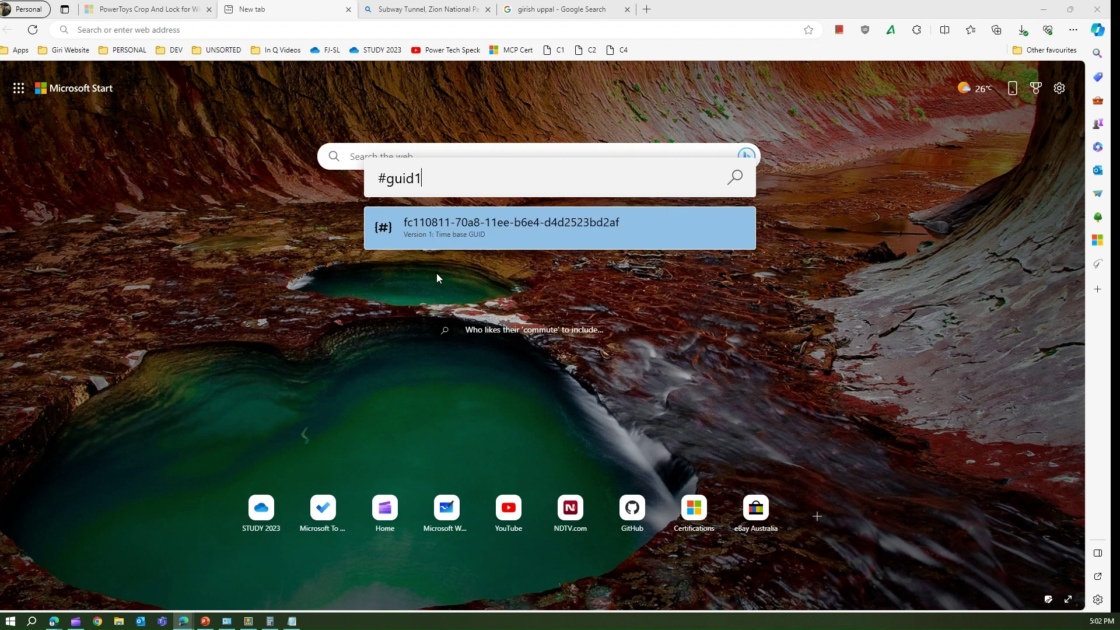
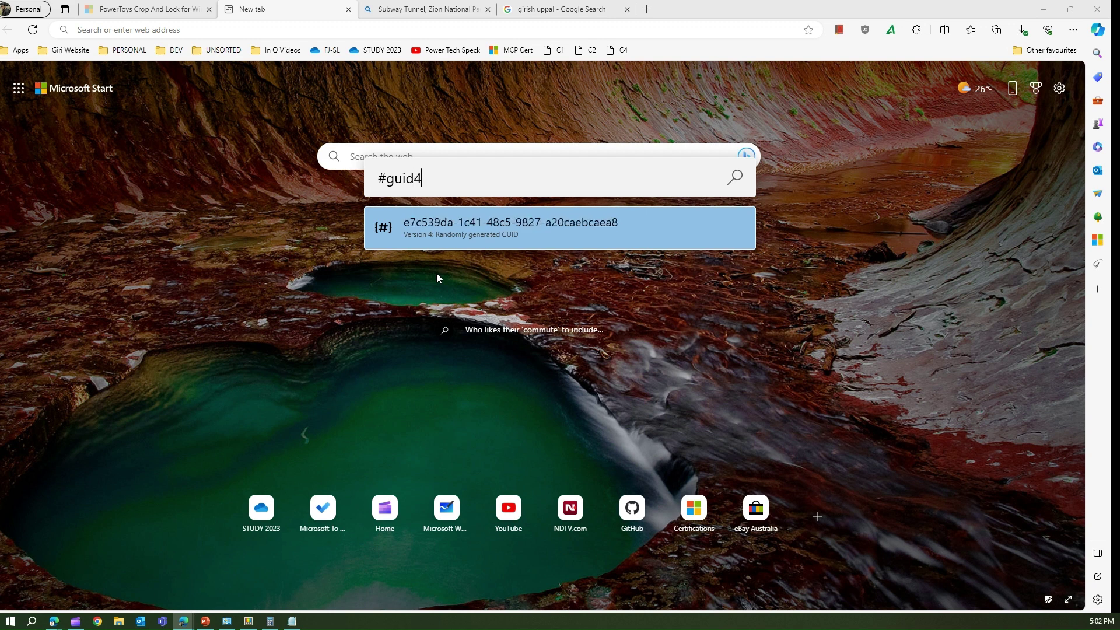
Regenerate the #guid1 version 1 GUID several times by re-entering the version digit.
{"action": "key", "text": "BackSpace"}
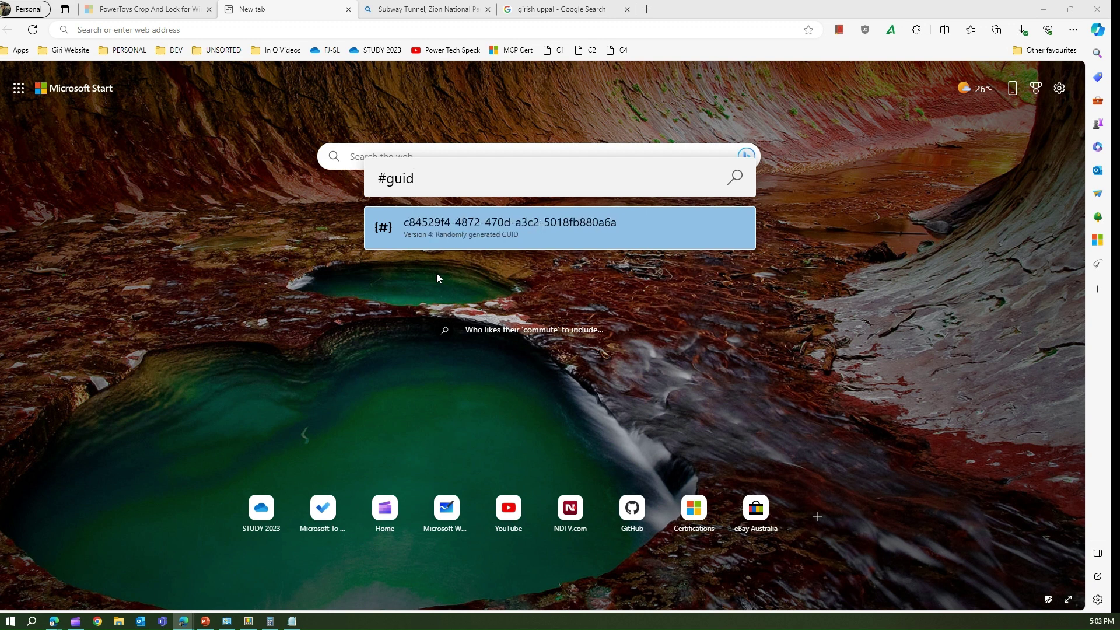
{"action": "type", "text": "1"}
{"action": "key", "text": "BackSpace"}
{"action": "type", "text": "1"}
{"action": "key", "text": "BackSpace"}
{"action": "type", "text": "1"}
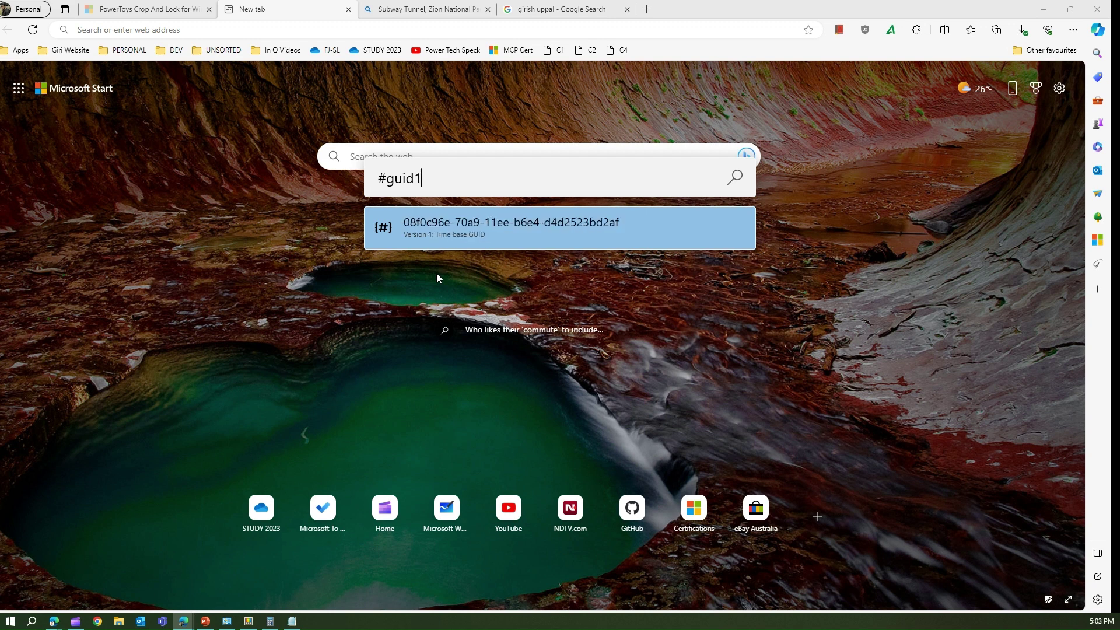
{"action": "key", "text": "BackSpace"}
{"action": "type", "text": "1"}
{"action": "key", "text": "BackSpace"}
{"action": "type", "text": "1"}
{"action": "key", "text": "BackSpace"}
{"action": "type", "text": "4"}
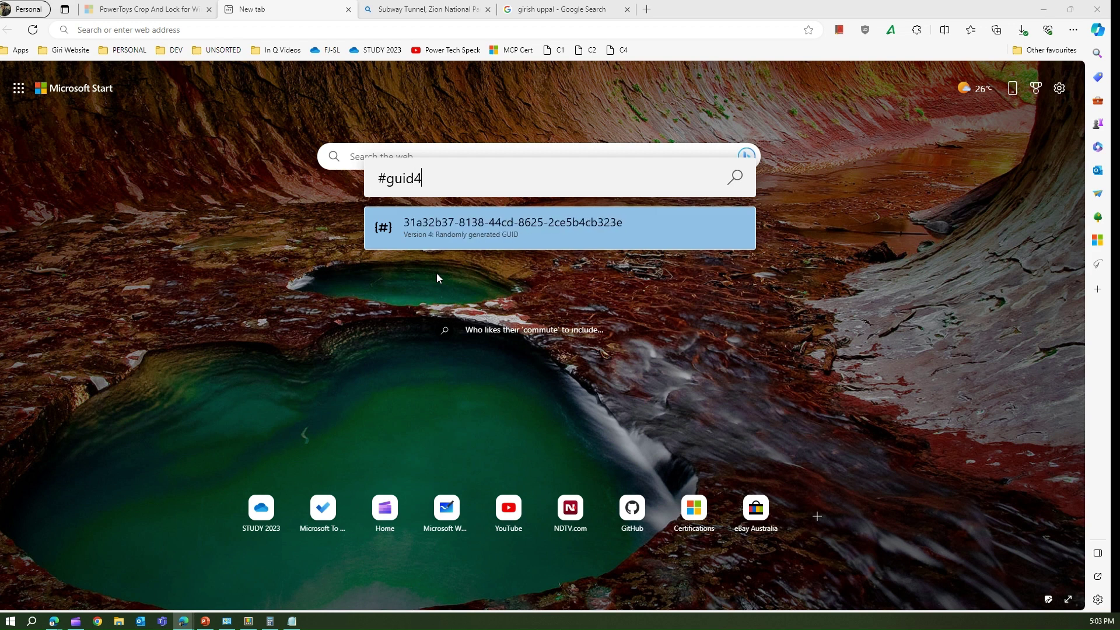
{"action": "key", "text": "BackSpace"}
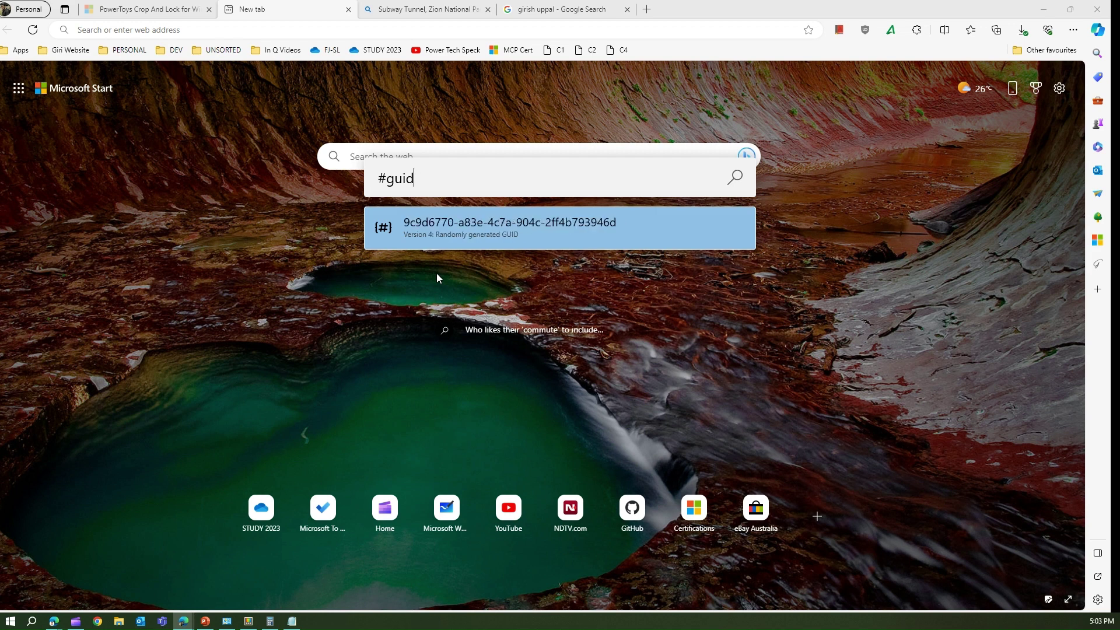
{"action": "type", "text": "3"}
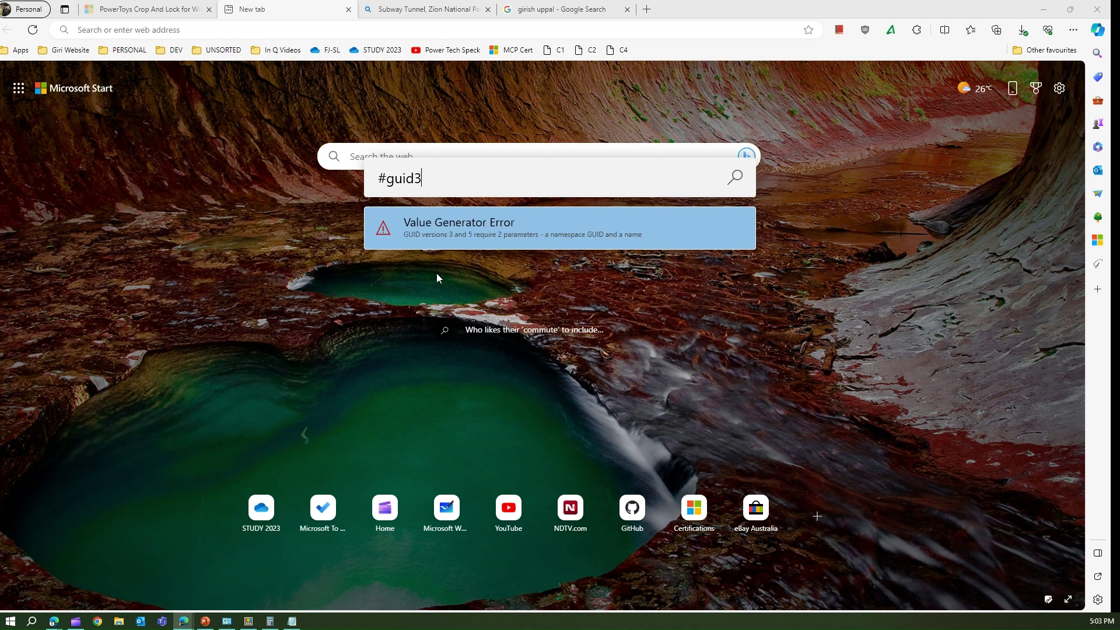
{"action": "key", "text": "BackSpace"}
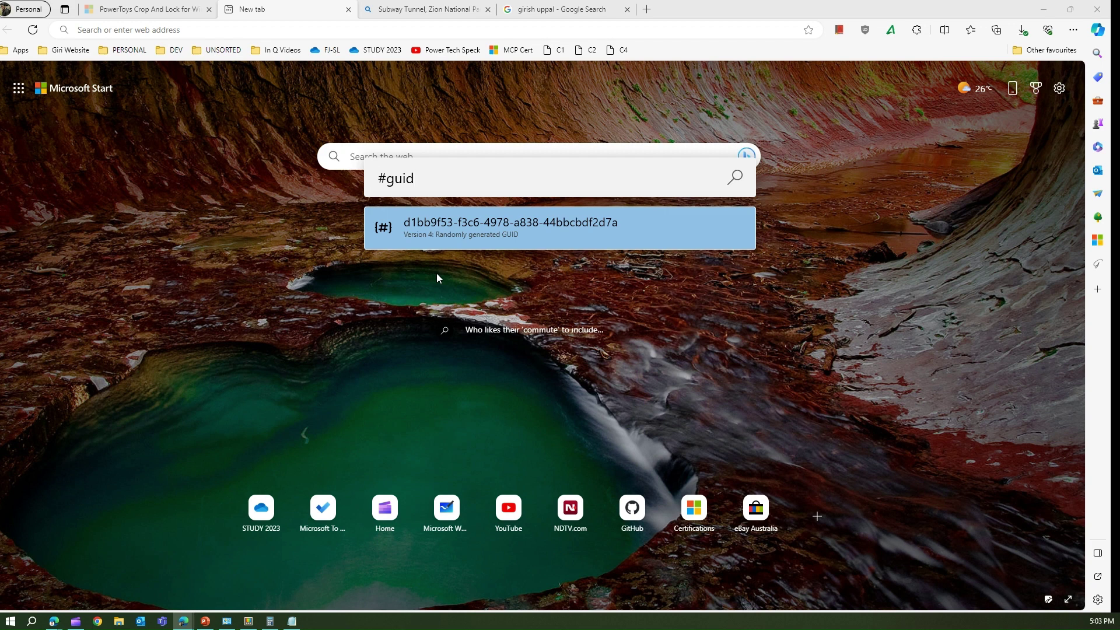
{"action": "type", "text": "3"}
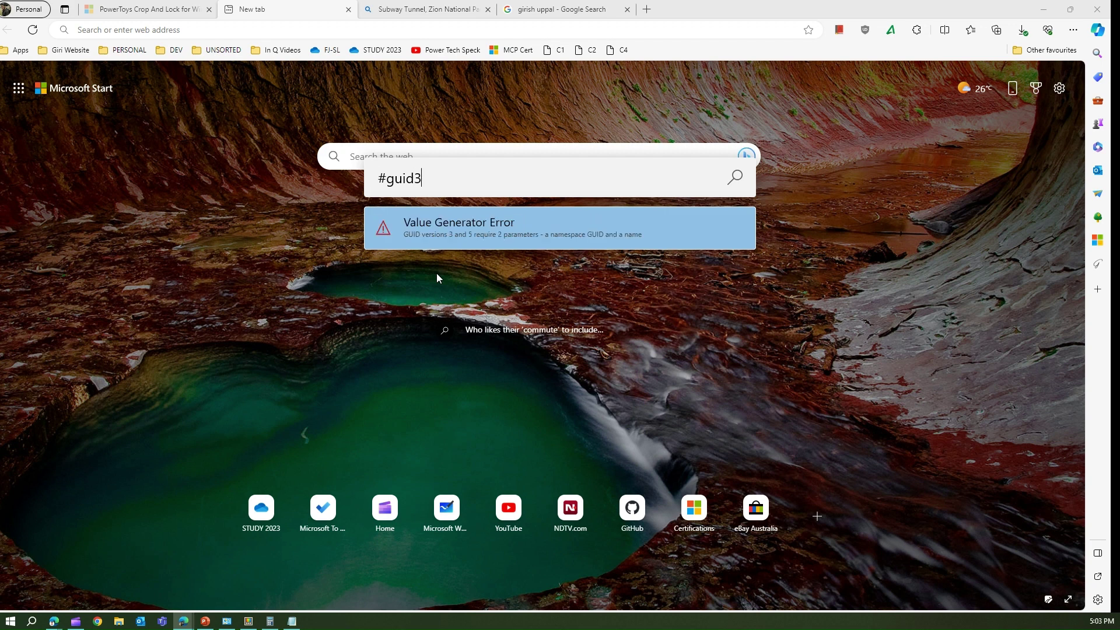
{"action": "type", "text": " ns:DNS ww"}
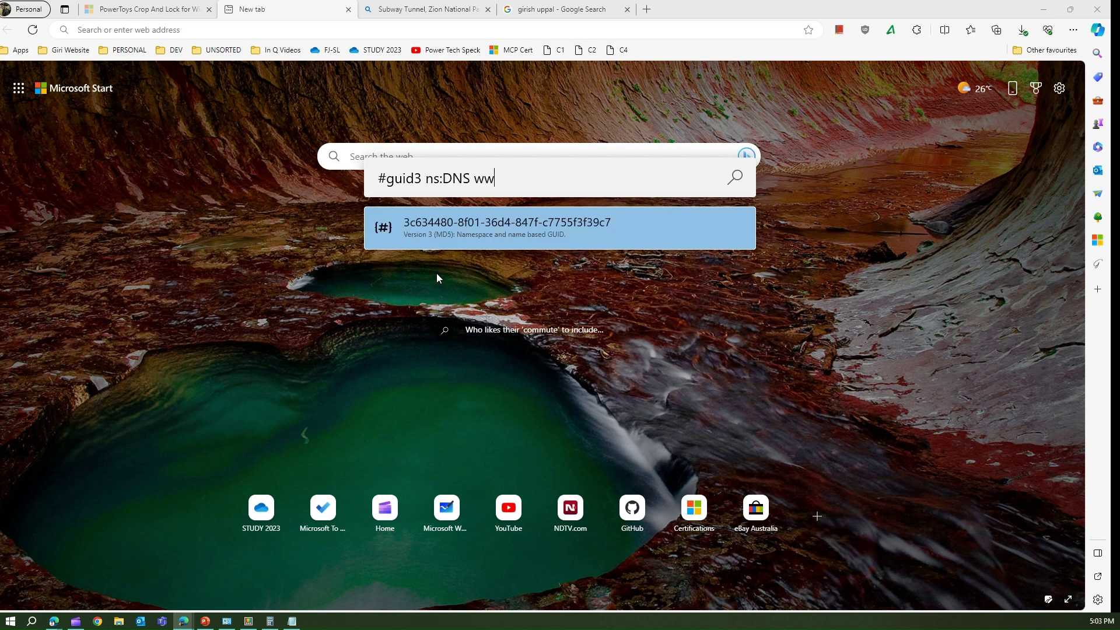
{"action": "type", "text": "w.mi"}
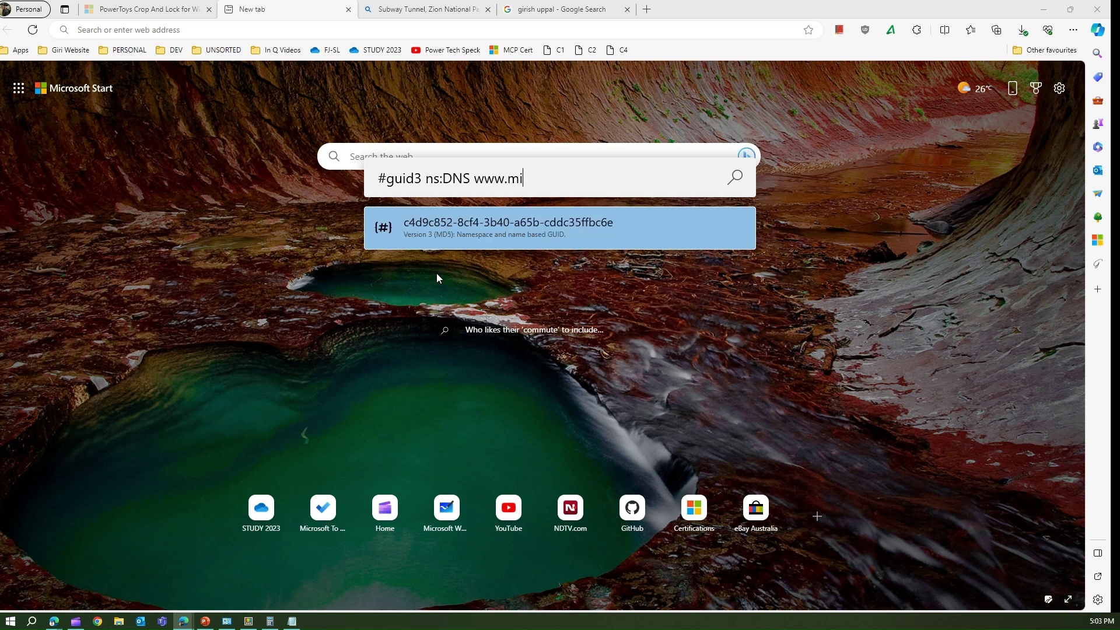
{"action": "type", "text": "crosoft.com"}
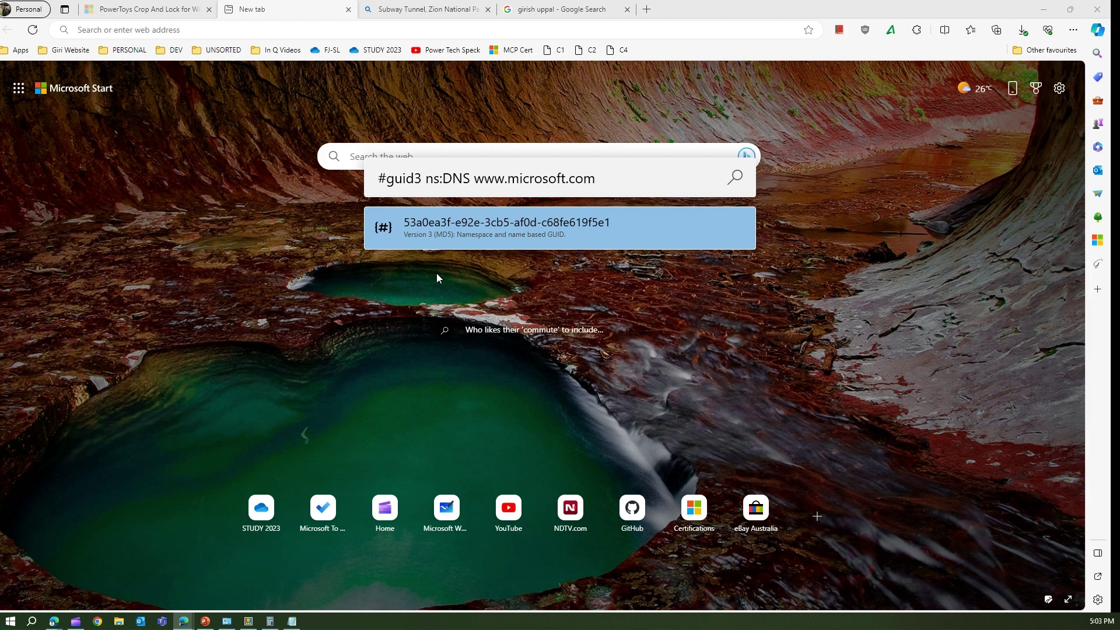
Compute the MD5, SHA1 and SHA256 hashes of a sample name with #md5, #sha1 and #sha256.
{"action": "key", "text": "BackSpace"}
{"action": "key", "text": "BackSpace"}
{"action": "key", "text": "BackSpace"}
{"action": "key", "text": "BackSpace"}
{"action": "key", "text": "BackSpace"}
{"action": "key", "text": "BackSpace"}
{"action": "key", "text": "BackSpace"}
{"action": "key", "text": "BackSpace"}
{"action": "key", "text": "BackSpace"}
{"action": "key", "text": "BackSpace"}
{"action": "key", "text": "BackSpace"}
{"action": "key", "text": "BackSpace"}
{"action": "key", "text": "BackSpace"}
{"action": "key", "text": "BackSpace"}
{"action": "key", "text": "BackSpace"}
{"action": "key", "text": "BackSpace"}
{"action": "key", "text": "BackSpace"}
{"action": "key", "text": "BackSpace"}
{"action": "key", "text": "BackSpace"}
{"action": "key", "text": "BackSpace"}
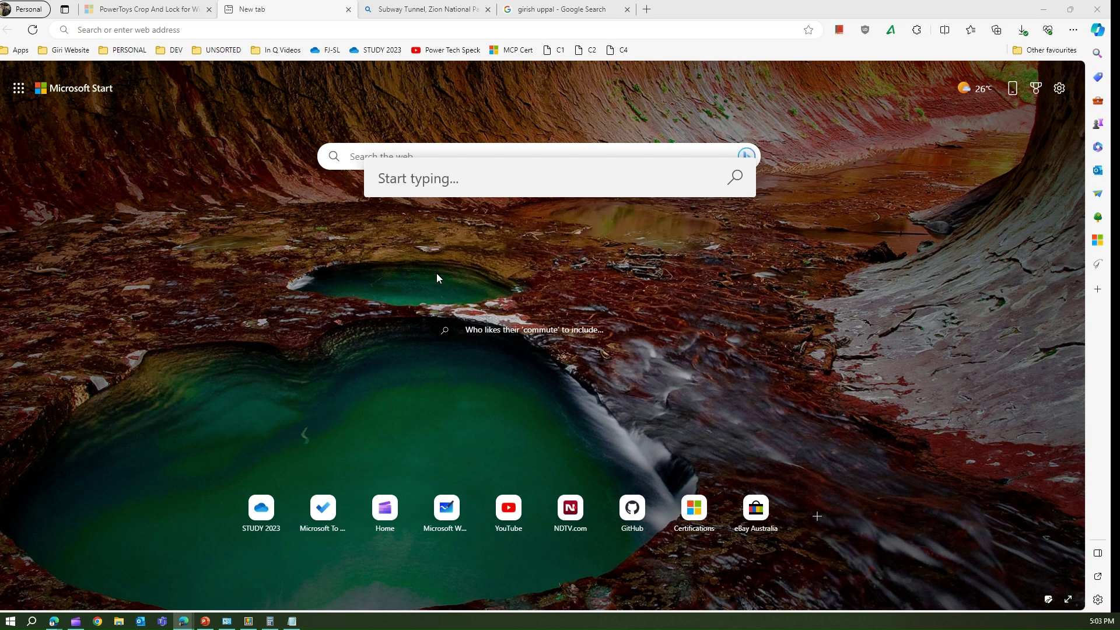
{"action": "type", "text": "#md5 girish"}
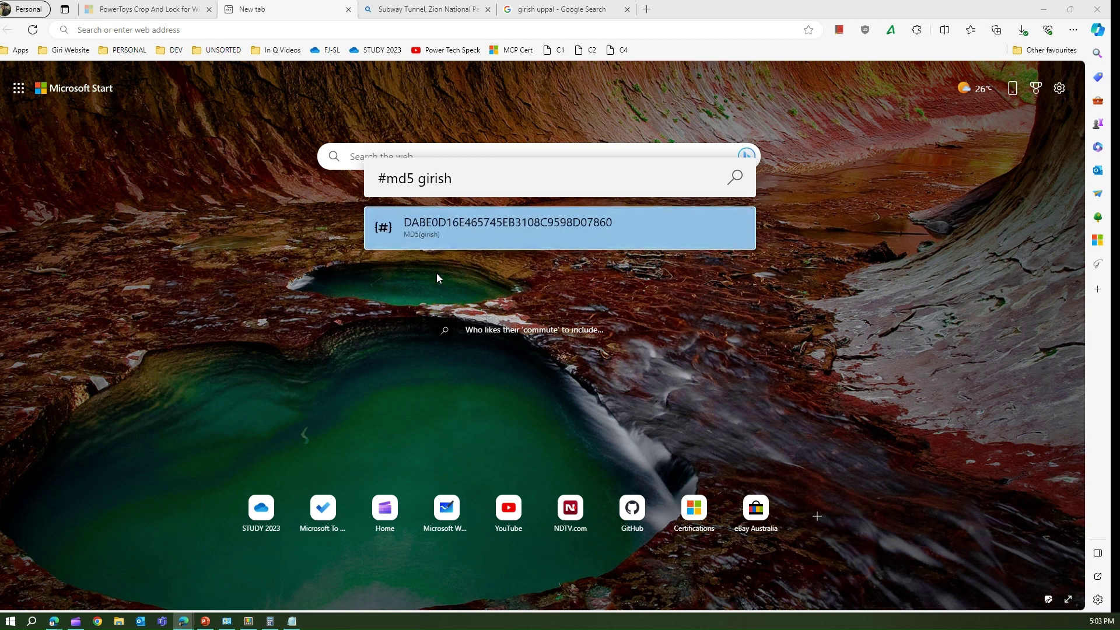
{"action": "key", "text": "BackSpace"}
{"action": "key", "text": "BackSpace"}
{"action": "key", "text": "BackSpace"}
{"action": "key", "text": "BackSpace"}
{"action": "key", "text": "BackSpace"}
{"action": "key", "text": "BackSpace"}
{"action": "key", "text": "BackSpace"}
{"action": "key", "text": "BackSpace"}
{"action": "key", "text": "BackSpace"}
{"action": "key", "text": "BackSpace"}
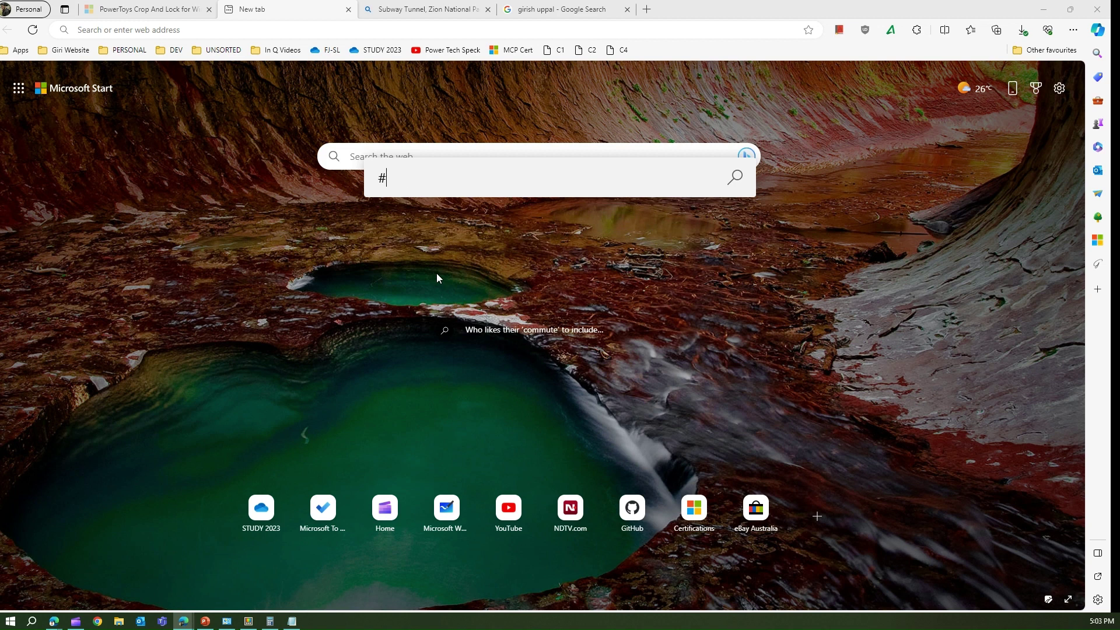
{"action": "type", "text": "sha1 girish"}
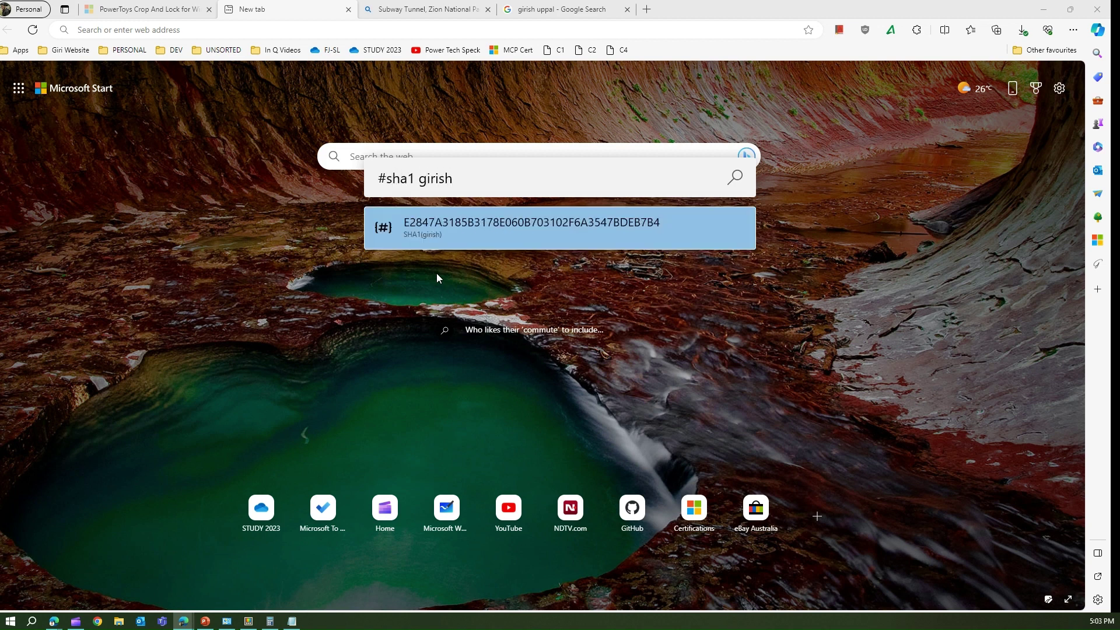
{"action": "key", "text": "BackSpace"}
{"action": "key", "text": "BackSpace"}
{"action": "key", "text": "BackSpace"}
{"action": "key", "text": "BackSpace"}
{"action": "key", "text": "BackSpace"}
{"action": "key", "text": "BackSpace"}
{"action": "key", "text": "BackSpace"}
{"action": "key", "text": "BackSpace"}
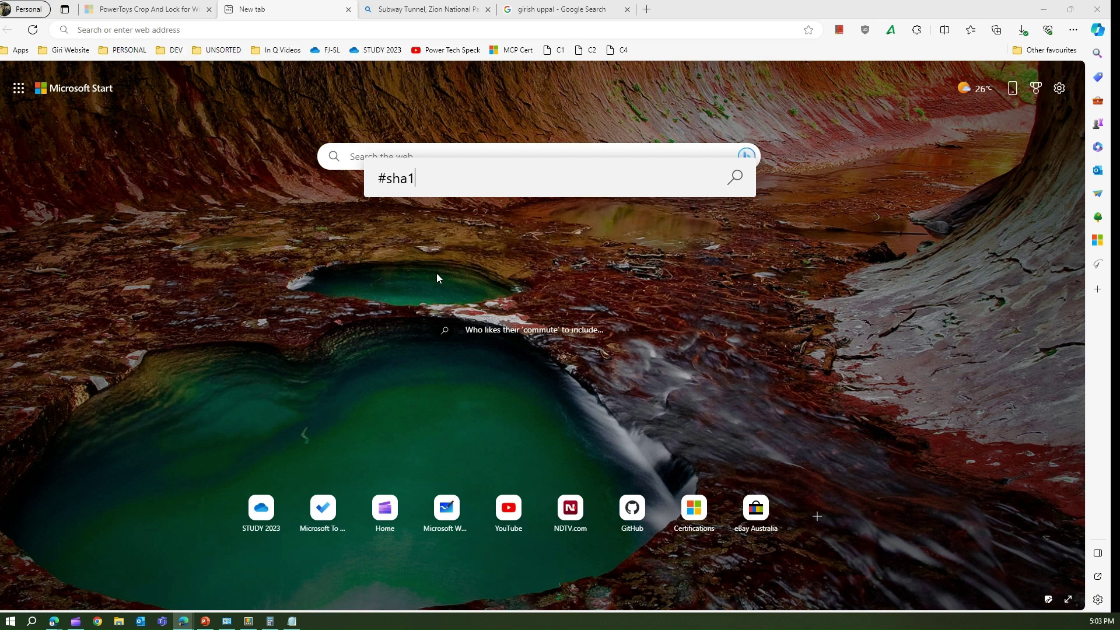
{"action": "type", "text": "256 giris"}
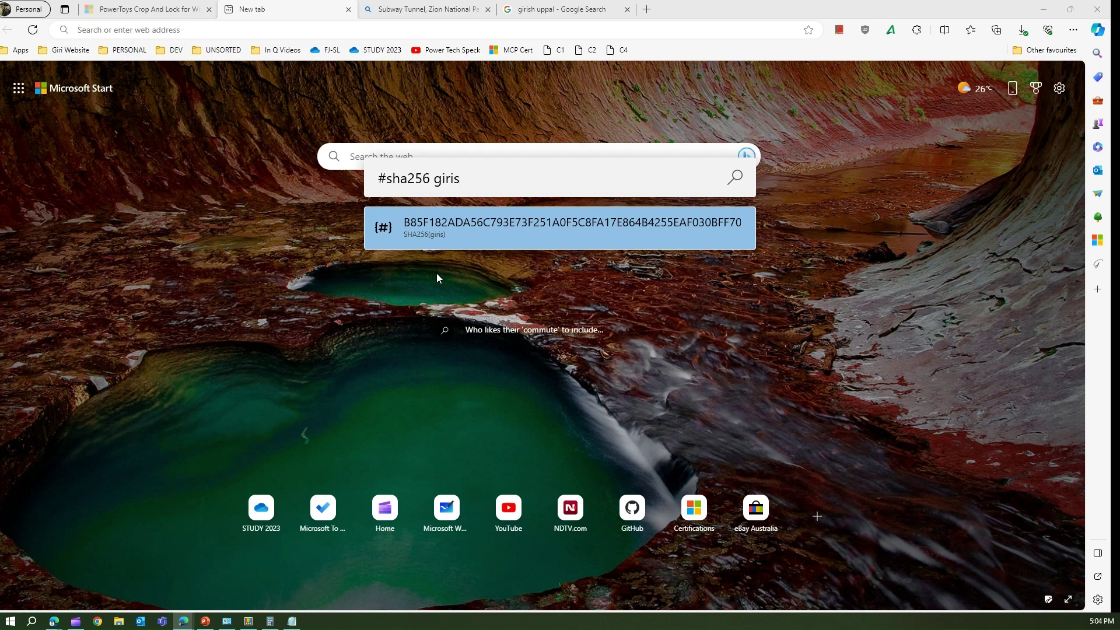
{"action": "type", "text": "h"}
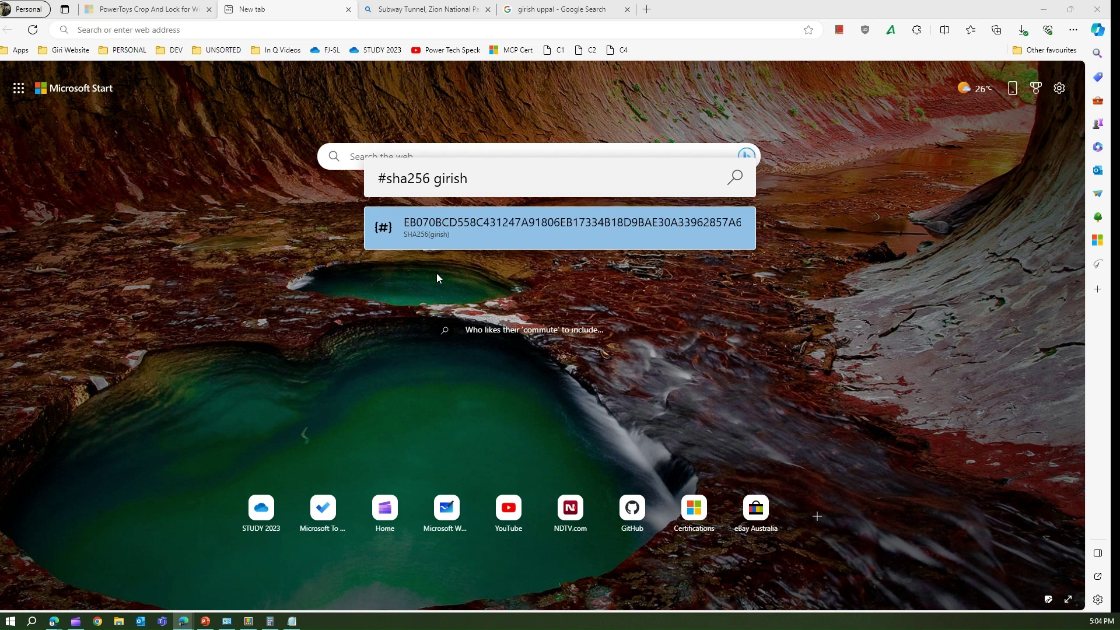
Get the SHA384 hash of the sample name, try #sha512, and dismiss the launcher.
{"action": "key", "text": "BackSpace"}
{"action": "key", "text": "BackSpace"}
{"action": "key", "text": "BackSpace"}
{"action": "key", "text": "BackSpace"}
{"action": "key", "text": "BackSpace"}
{"action": "key", "text": "BackSpace"}
{"action": "key", "text": "BackSpace"}
{"action": "key", "text": "BackSpace"}
{"action": "key", "text": "BackSpace"}
{"action": "key", "text": "BackSpace"}
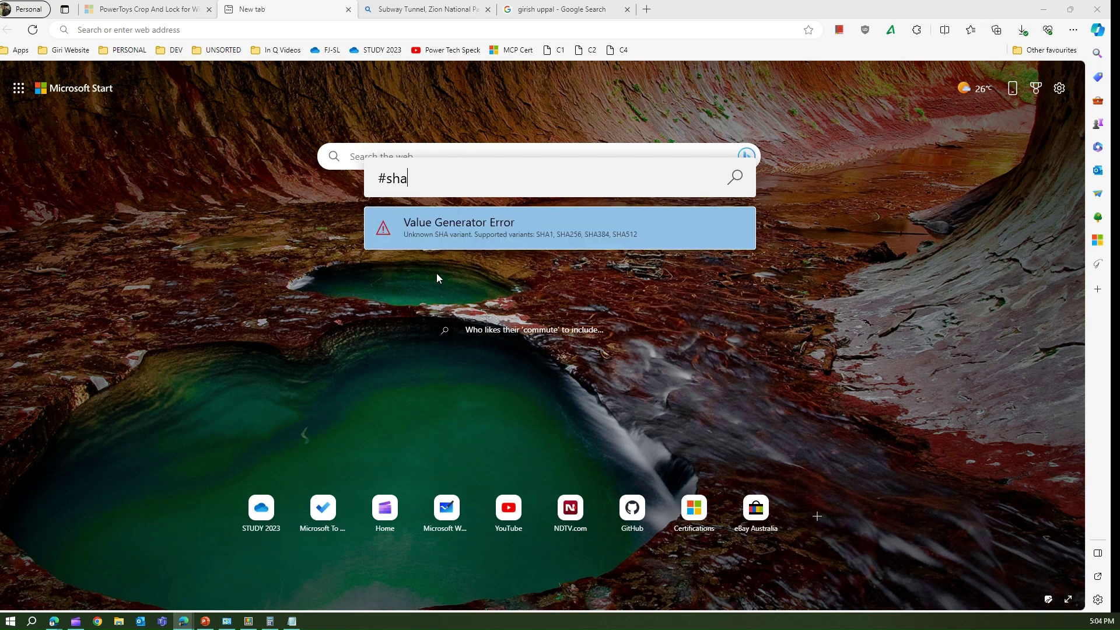
{"action": "type", "text": "384 girish"}
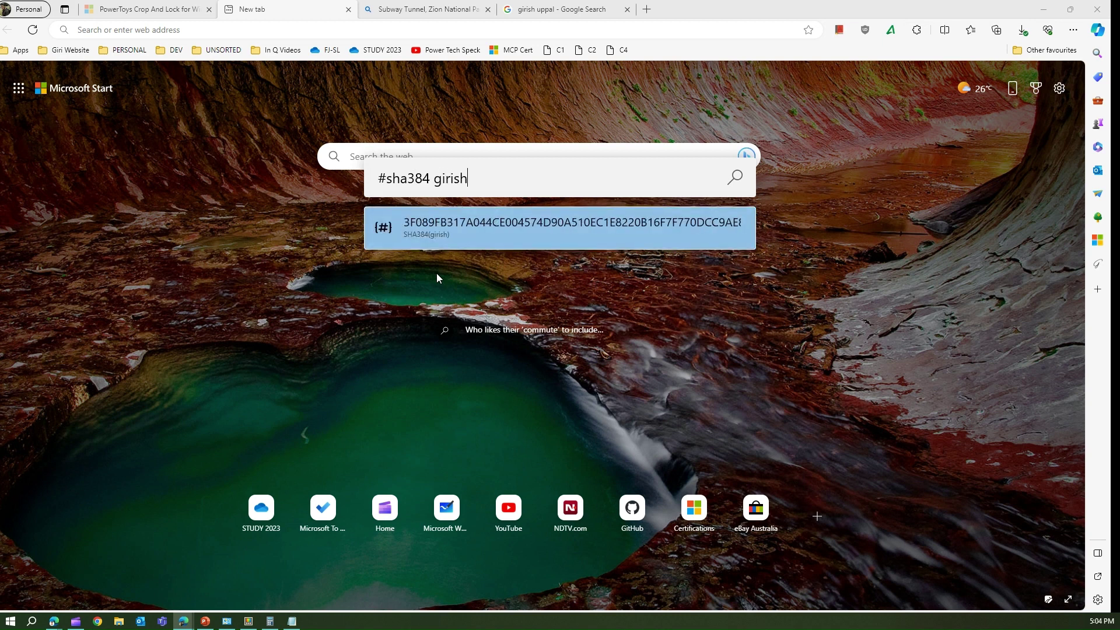
{"action": "key", "text": "BackSpace"}
{"action": "key", "text": "BackSpace"}
{"action": "key", "text": "BackSpace"}
{"action": "key", "text": "BackSpace"}
{"action": "key", "text": "BackSpace"}
{"action": "key", "text": "BackSpace"}
{"action": "key", "text": "BackSpace"}
{"action": "key", "text": "BackSpace"}
{"action": "key", "text": "BackSpace"}
{"action": "key", "text": "BackSpace"}
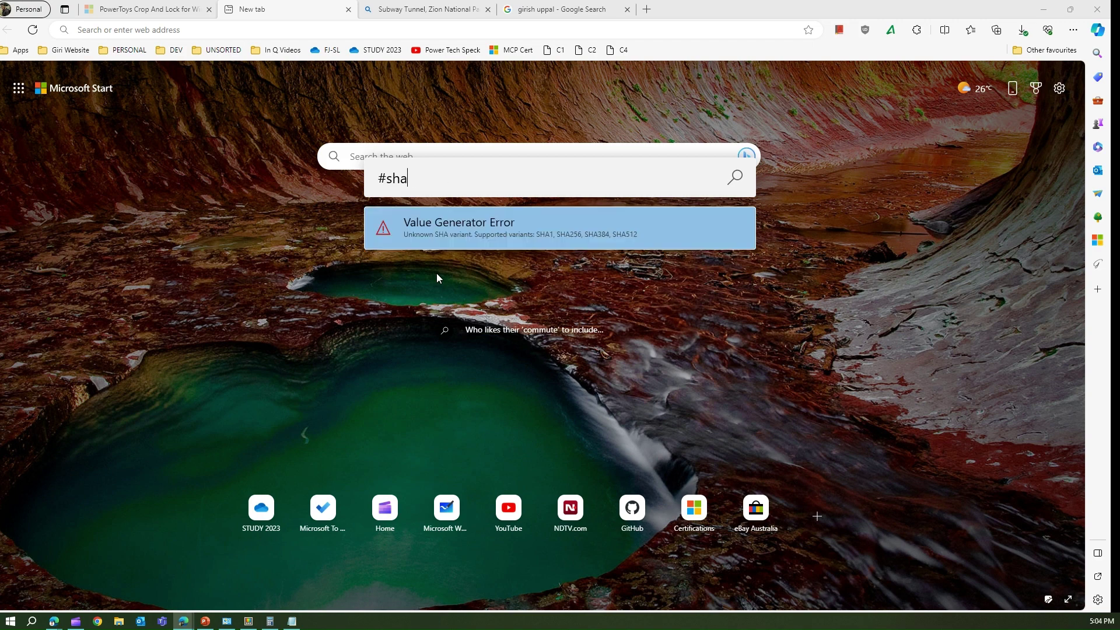
{"action": "type", "text": "512"}
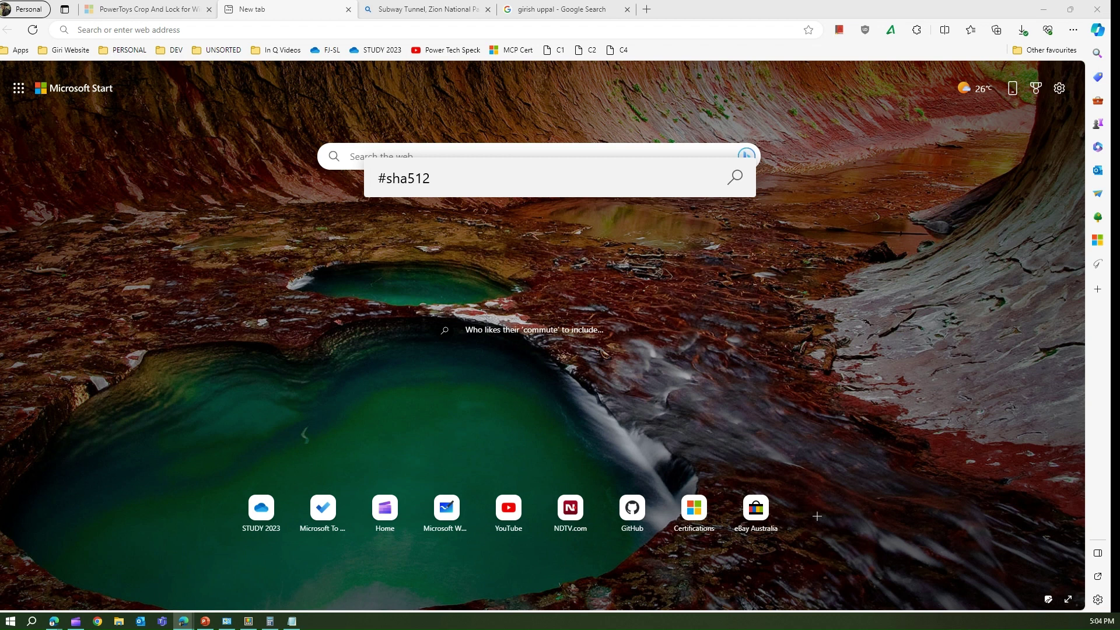
{"action": "key", "text": "Escape"}
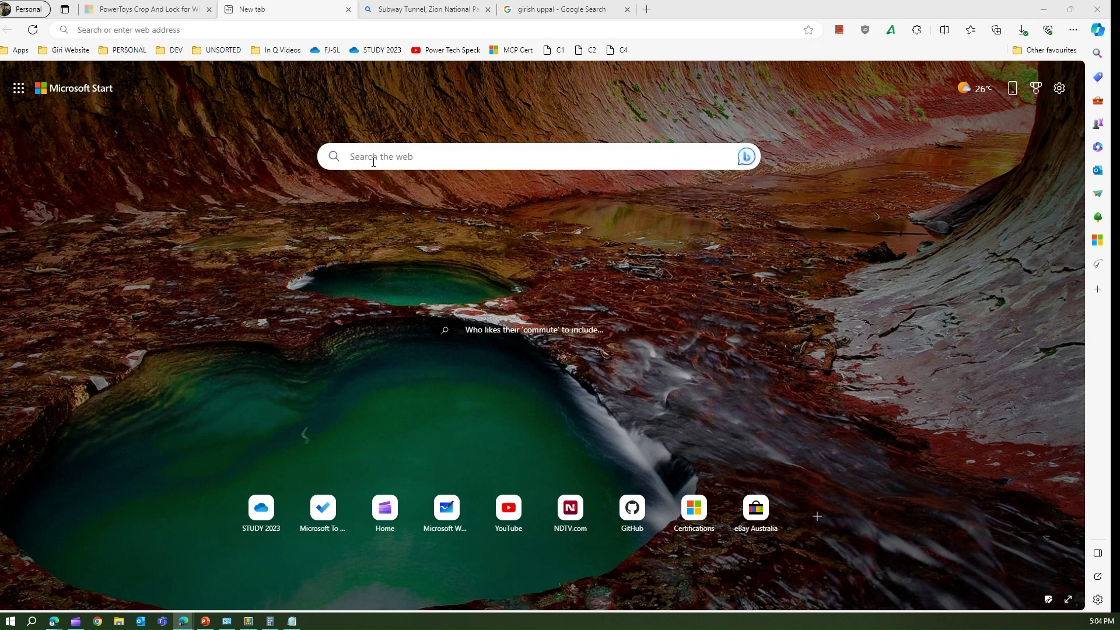
Reopen the launcher with Alt+Space and Base64-encode a sample name using #base64, trimming its last character.
{"action": "key", "text": "alt+space"}
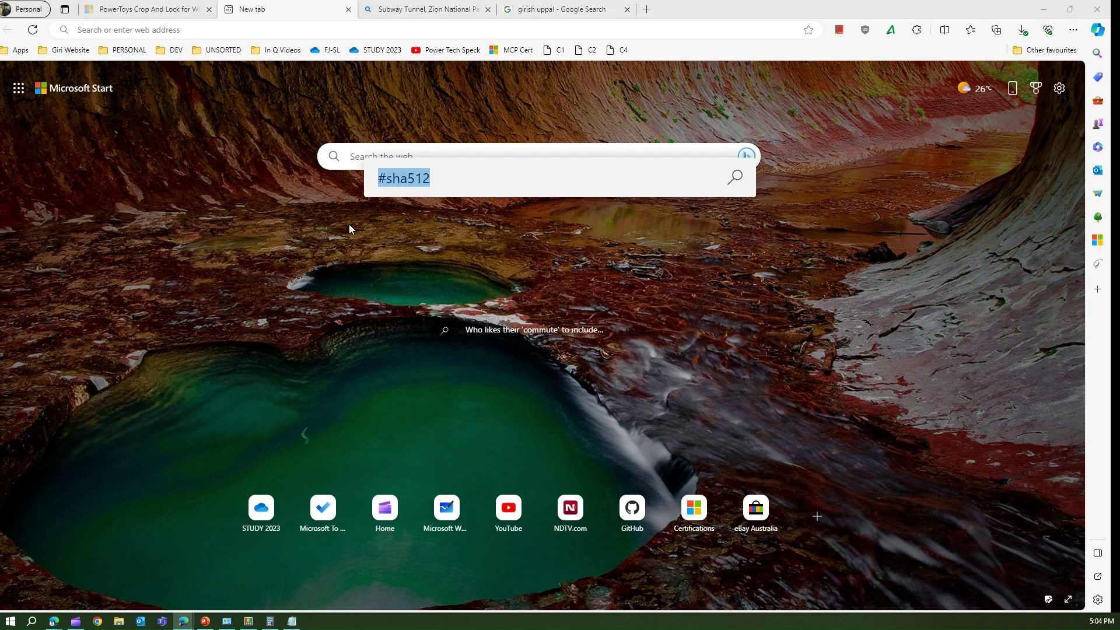
{"action": "type", "text": "#bas"}
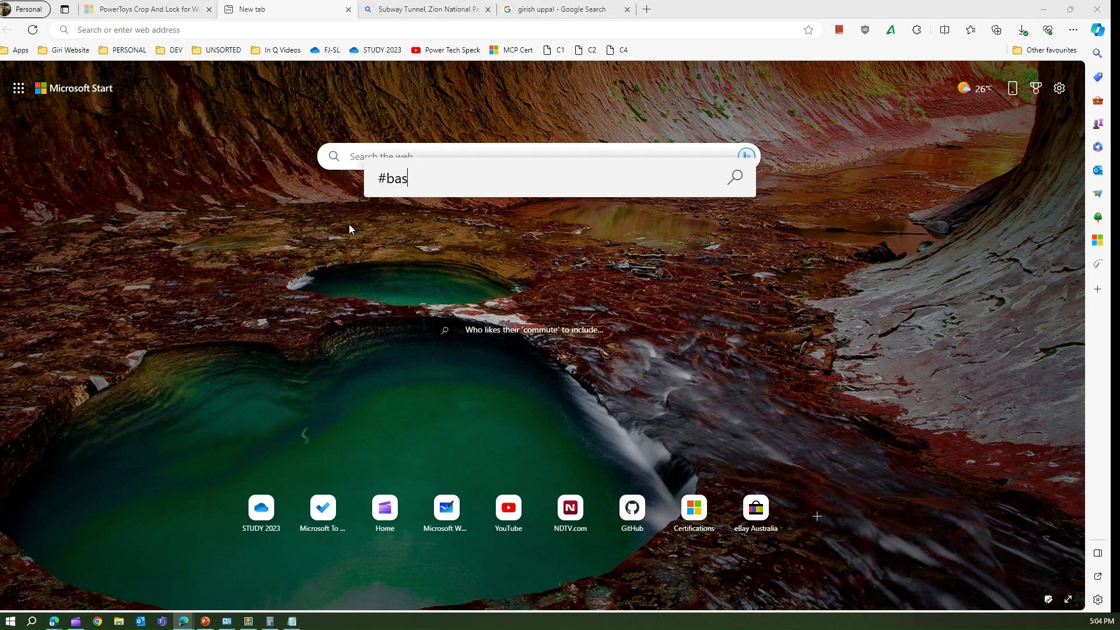
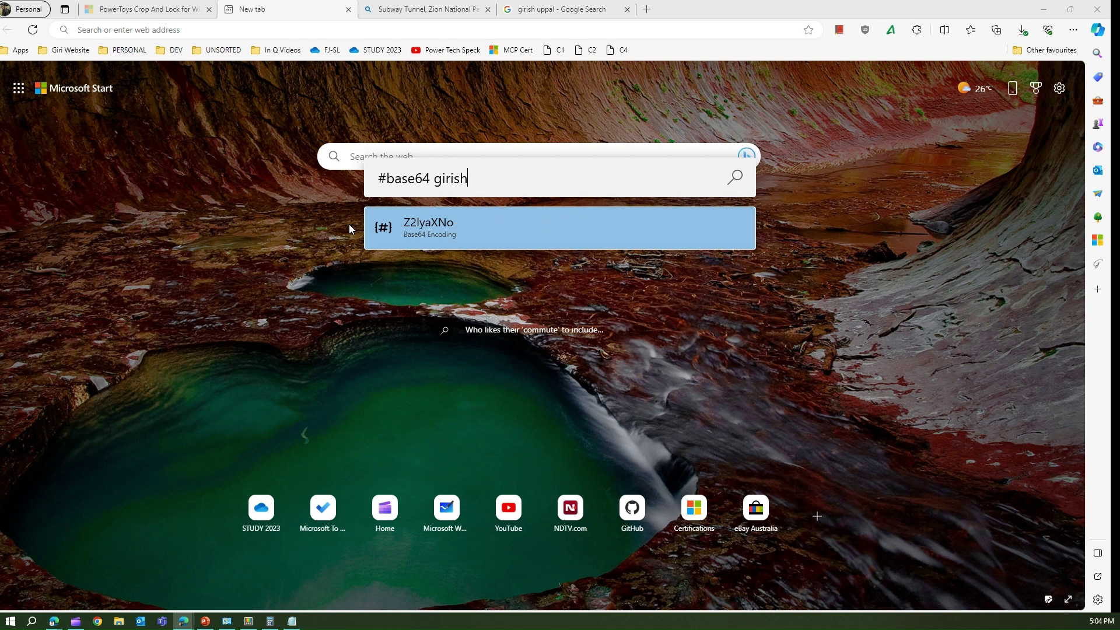